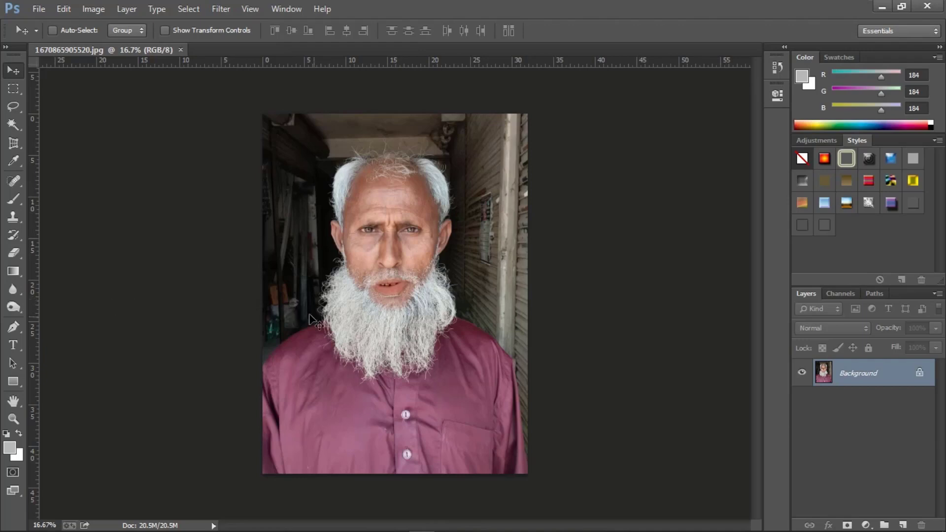
{"action": "left_click", "coordinate": [15, 126]}
{"action": "right_click", "coordinate": [15, 126]}
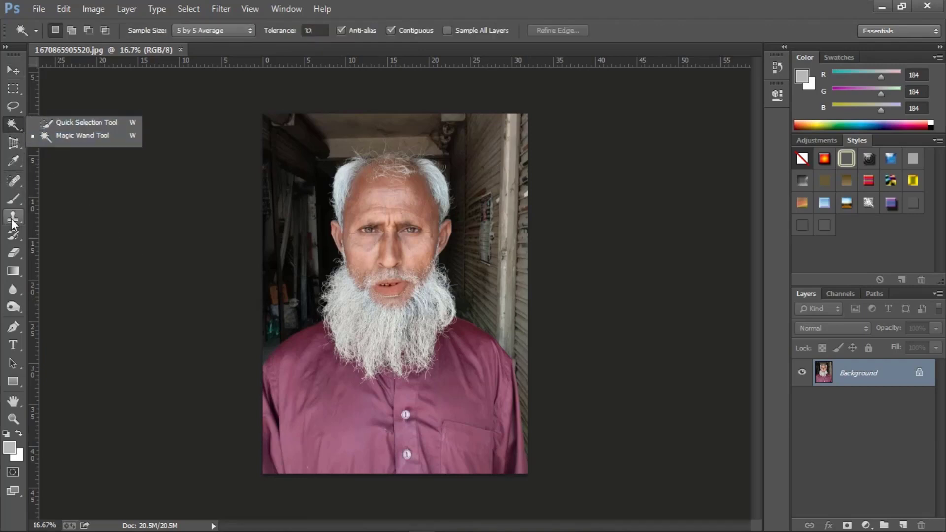
Step: Outline the dark background patch between the beard and the shoulder with the Pen tool and convert the path to a selection
{"action": "left_click", "coordinate": [11, 325]}
{"action": "right_click", "coordinate": [11, 326]}
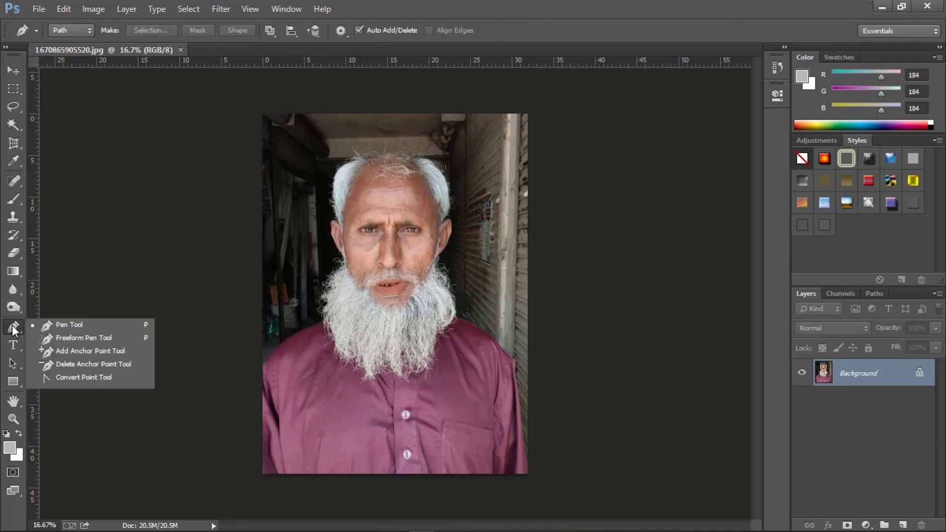
{"action": "left_click", "coordinate": [43, 326]}
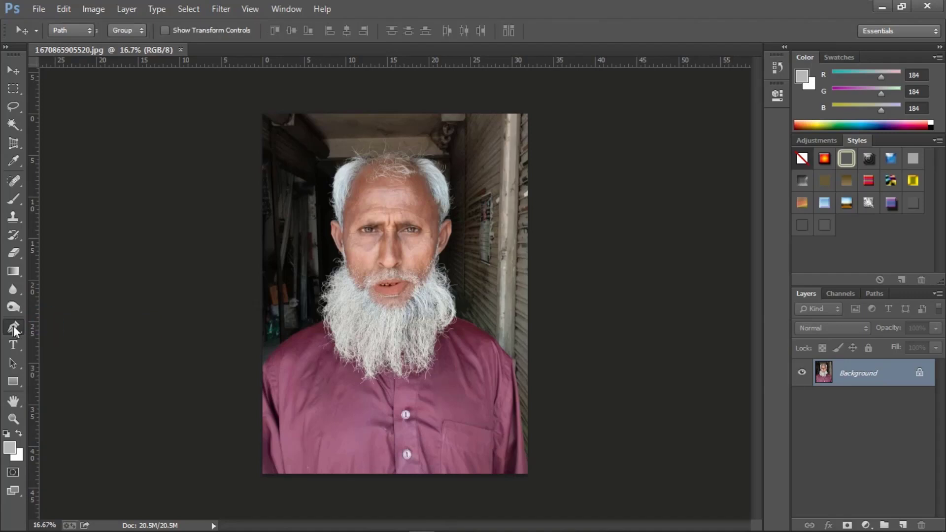
{"action": "left_click", "coordinate": [279, 348]}
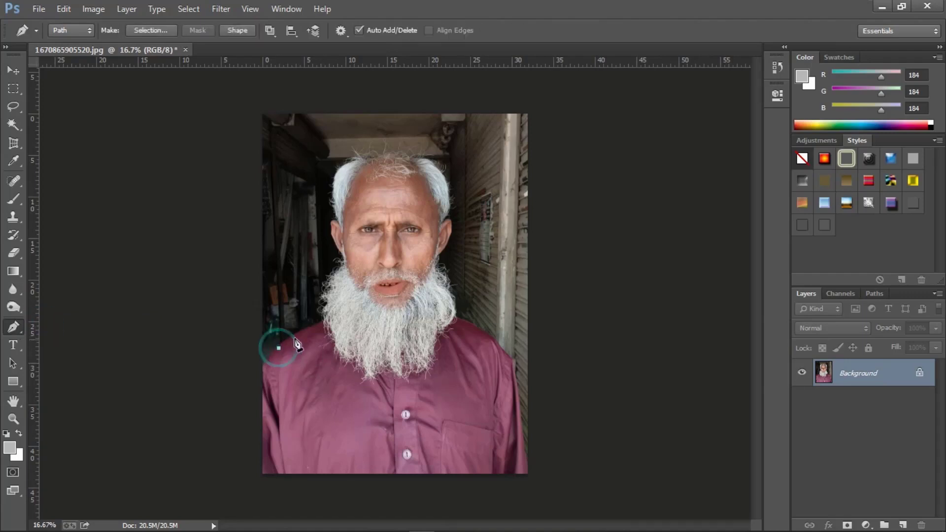
{"action": "left_click", "coordinate": [327, 320]}
{"action": "left_click", "coordinate": [337, 265]}
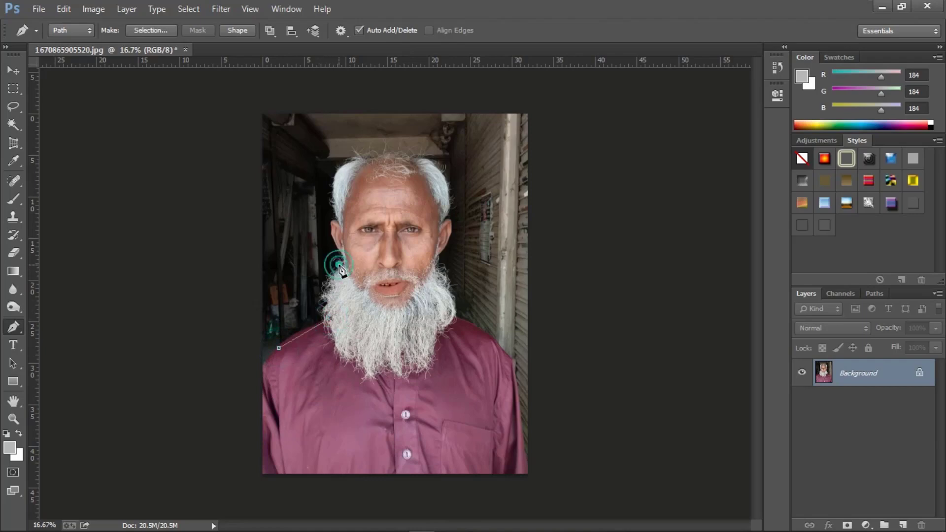
{"action": "key", "text": "ctrl+z"}
{"action": "left_click_drag", "start_coordinate": [306, 265], "coordinate": [262, 303]}
{"action": "left_click", "coordinate": [267, 346]}
{"action": "key", "text": "ctrl+Return"}
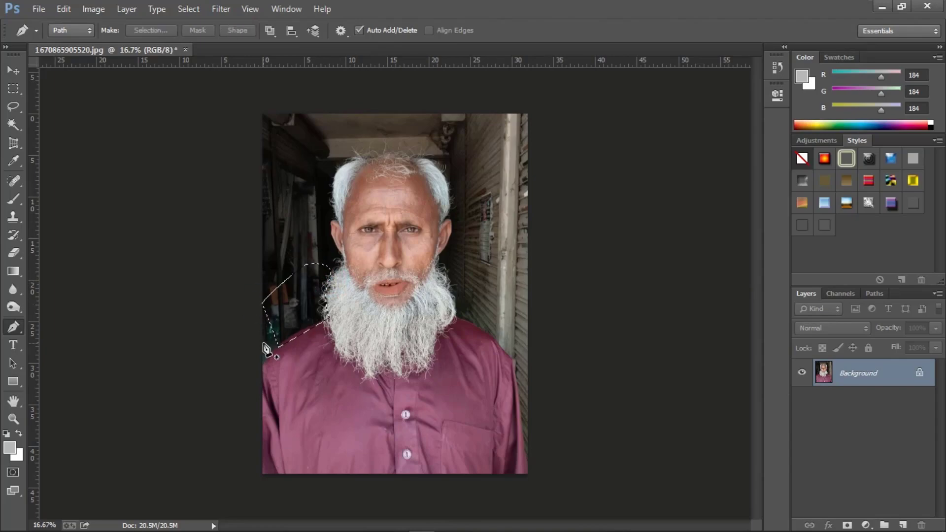
Step: Set the foreground colour to blue (RGB 8, 132, 247), fill the selected background patch with it, and deselect
{"action": "key", "text": "ctrl+plus"}
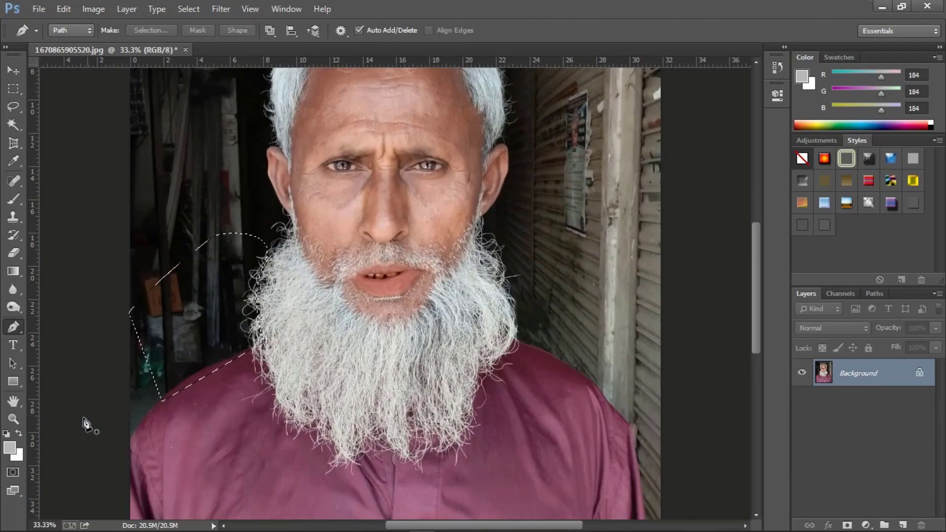
{"action": "left_click", "coordinate": [9, 450]}
{"action": "left_click", "coordinate": [670, 211]}
{"action": "left_click", "coordinate": [648, 127]}
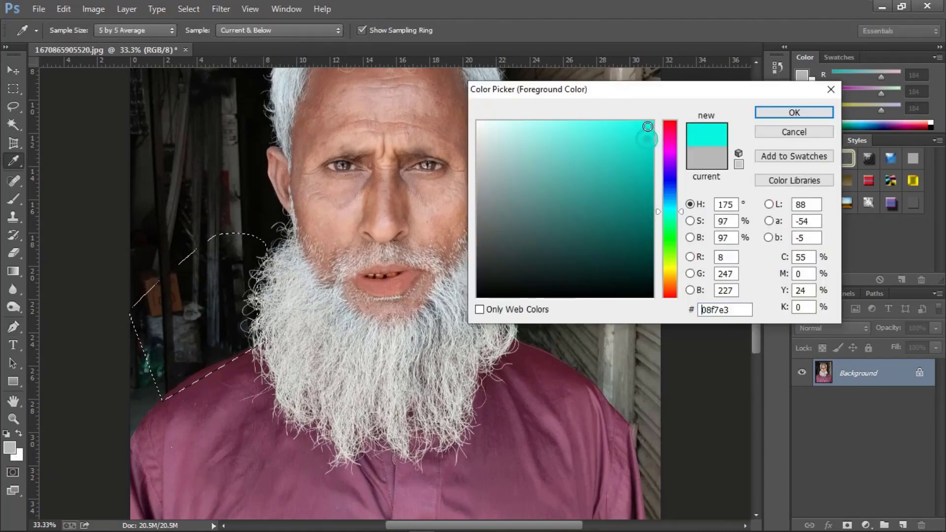
{"action": "left_click", "coordinate": [670, 194]}
{"action": "key", "text": "Return"}
{"action": "key", "text": "alt+BackSpace"}
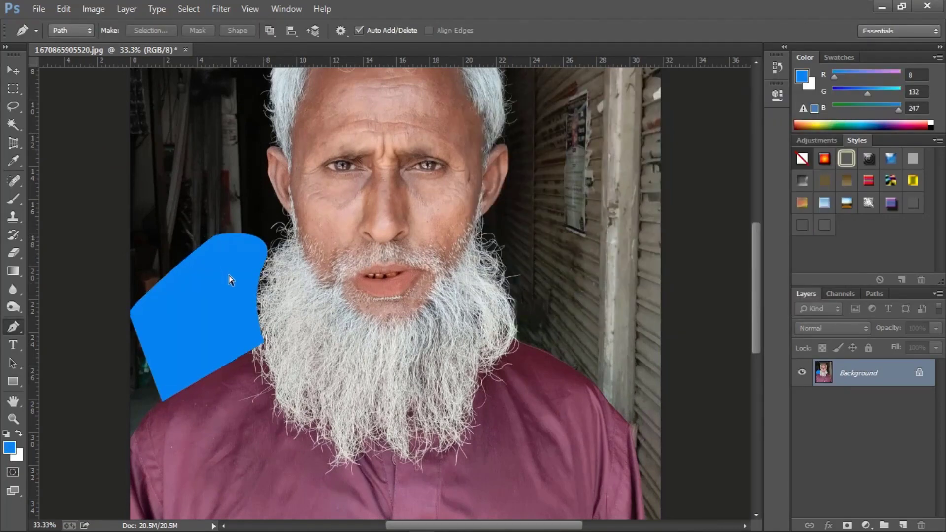
{"action": "key", "text": "ctrl+d"}
{"action": "left_click", "coordinate": [13, 71]}
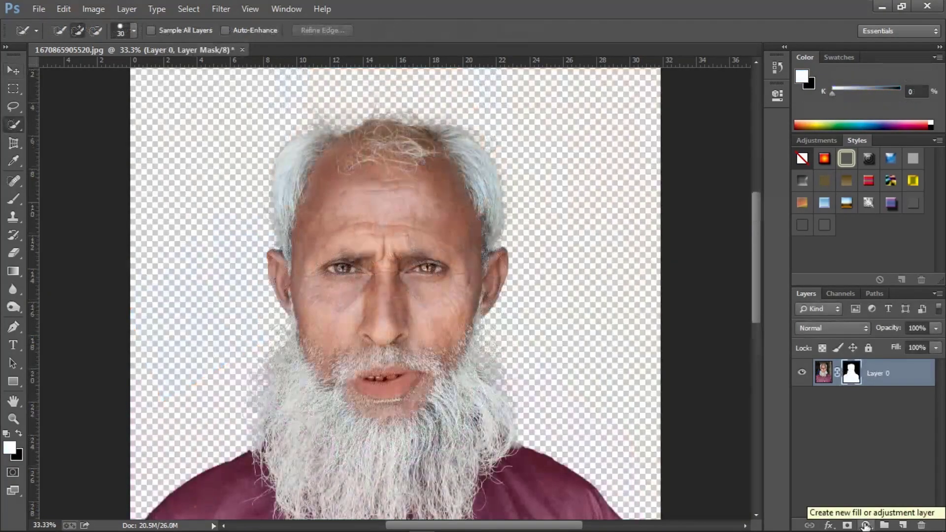
Step: Add a blue solid colour fill layer and place it beneath the masked portrait layer
{"action": "left_click", "coordinate": [866, 525]}
{"action": "left_click", "coordinate": [844, 218]}
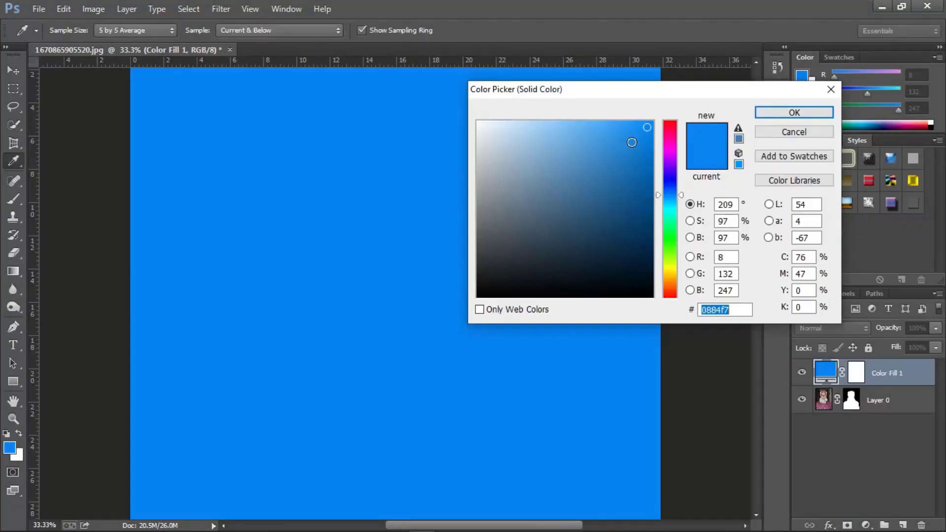
{"action": "left_click", "coordinate": [649, 123]}
{"action": "left_click", "coordinate": [795, 112]}
{"action": "left_click_drag", "start_coordinate": [882, 373], "coordinate": [882, 429]}
Step: Examine the cut-out edges of the hair and beard against the blue background
{"action": "scroll", "coordinate": [603, 326], "scroll_direction": "up", "scroll_amount": 1}
{"action": "key", "text": "ctrl+plus"}
{"action": "key", "text": "ctrl+plus"}
{"action": "scroll", "coordinate": [602, 324], "scroll_direction": "up", "scroll_amount": 5}
{"action": "scroll", "coordinate": [385, 316], "scroll_direction": "down", "scroll_amount": 9}
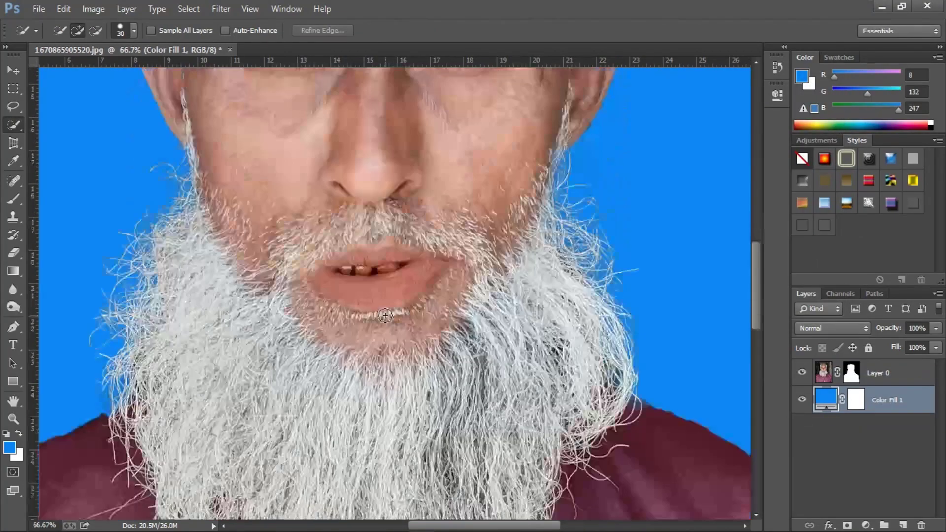
{"action": "key", "text": "ctrl+minus"}
{"action": "key", "text": "ctrl+minus"}
{"action": "scroll", "coordinate": [384, 316], "scroll_direction": "up", "scroll_amount": 5}
{"action": "key", "text": "ctrl+plus"}
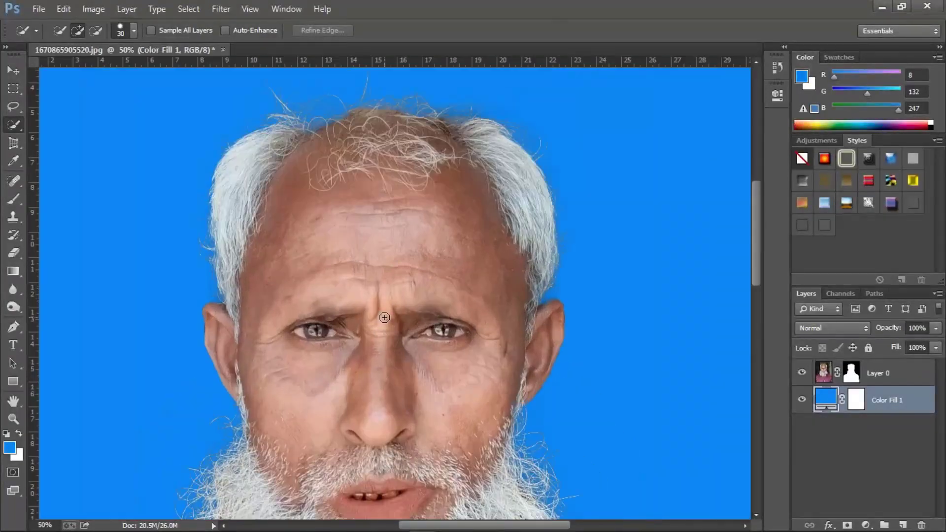
{"action": "scroll", "coordinate": [384, 316], "scroll_direction": "down", "scroll_amount": 8}
{"action": "key", "text": "ctrl+minus"}
{"action": "scroll", "coordinate": [278, 299], "scroll_direction": "up", "scroll_amount": 3}
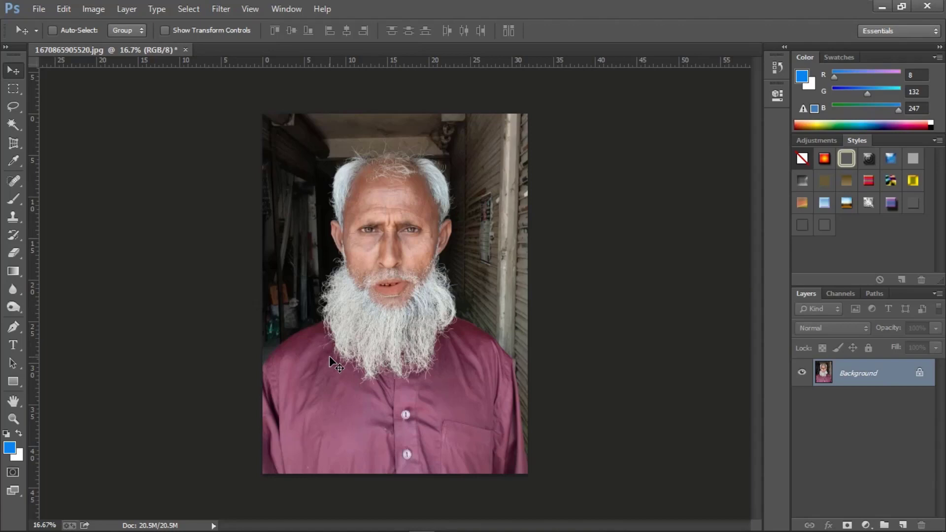
Step: Select the man's head, beard and shirt with the Quick Selection tool at brush size 30
{"action": "key", "text": "ctrl+plus"}
{"action": "scroll", "coordinate": [330, 356], "scroll_direction": "up", "scroll_amount": 2}
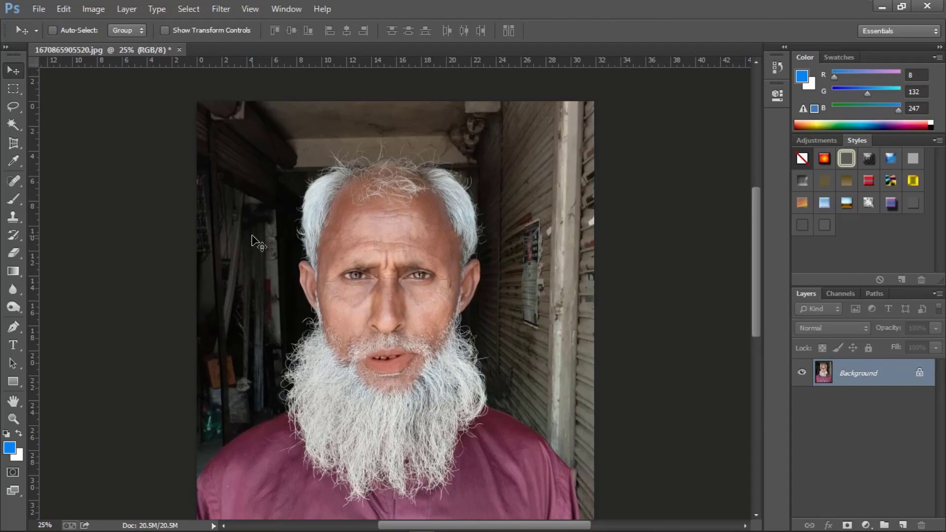
{"action": "scroll", "coordinate": [252, 236], "scroll_direction": "down", "scroll_amount": 1}
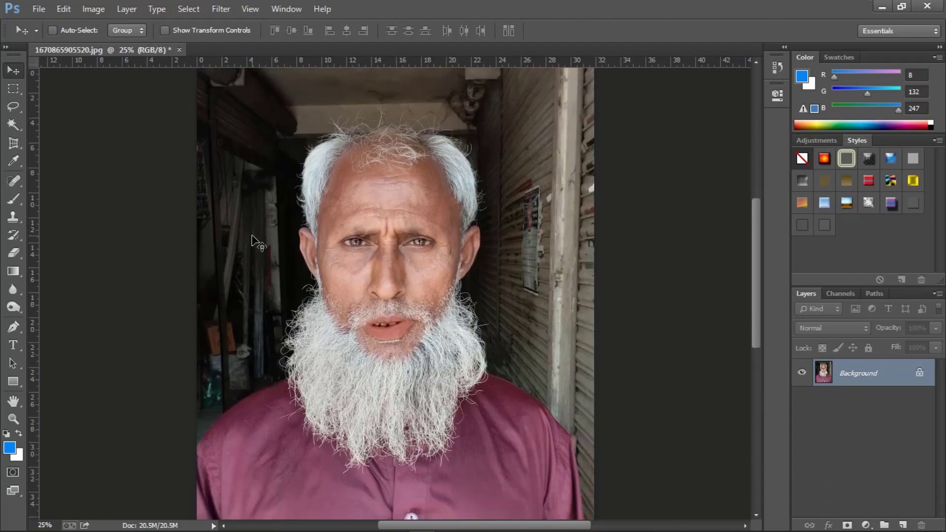
{"action": "scroll", "coordinate": [245, 227], "scroll_direction": "down", "scroll_amount": 1}
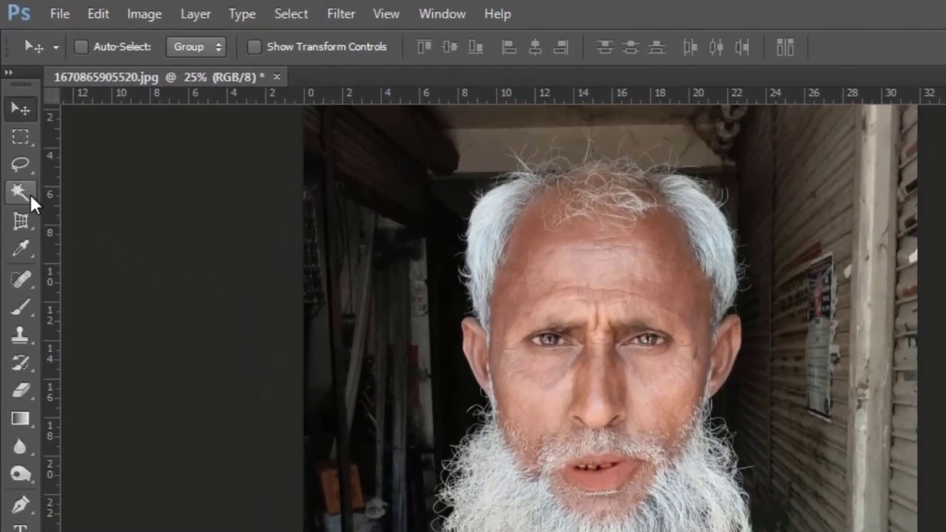
{"action": "left_click", "coordinate": [16, 139]}
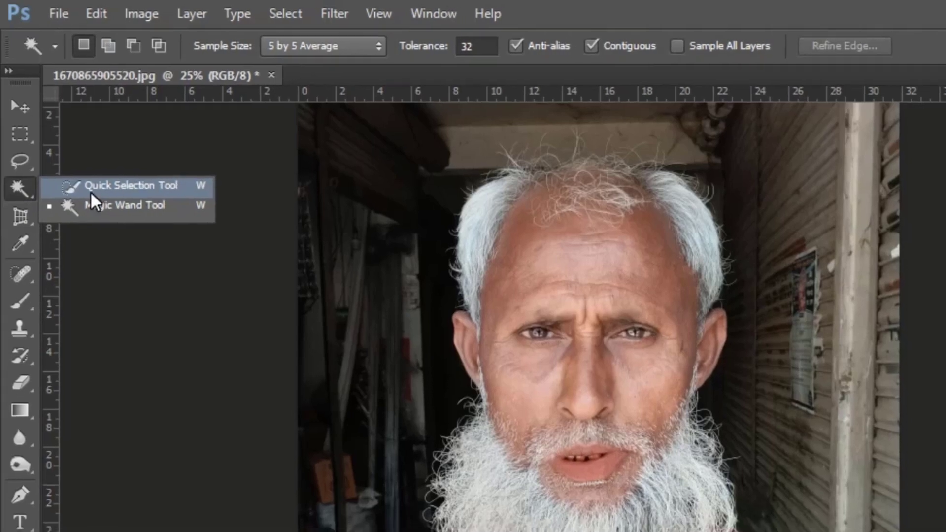
{"action": "left_click", "coordinate": [59, 191]}
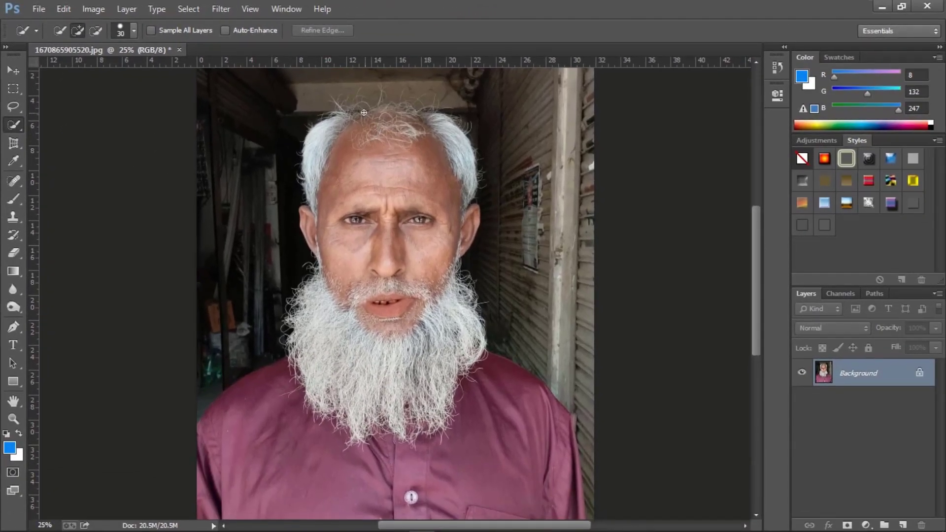
{"action": "scroll", "coordinate": [302, 361], "scroll_direction": "down", "scroll_amount": 3}
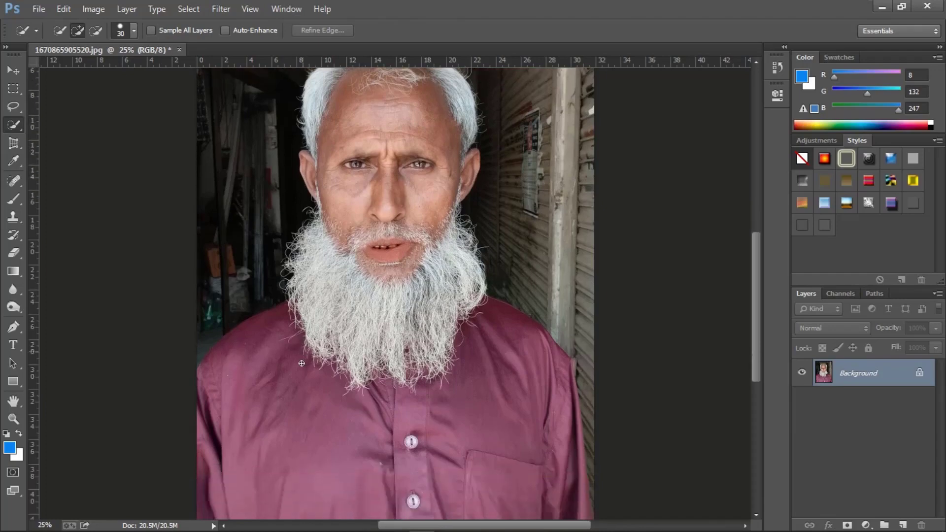
{"action": "scroll", "coordinate": [299, 197], "scroll_direction": "up", "scroll_amount": 4}
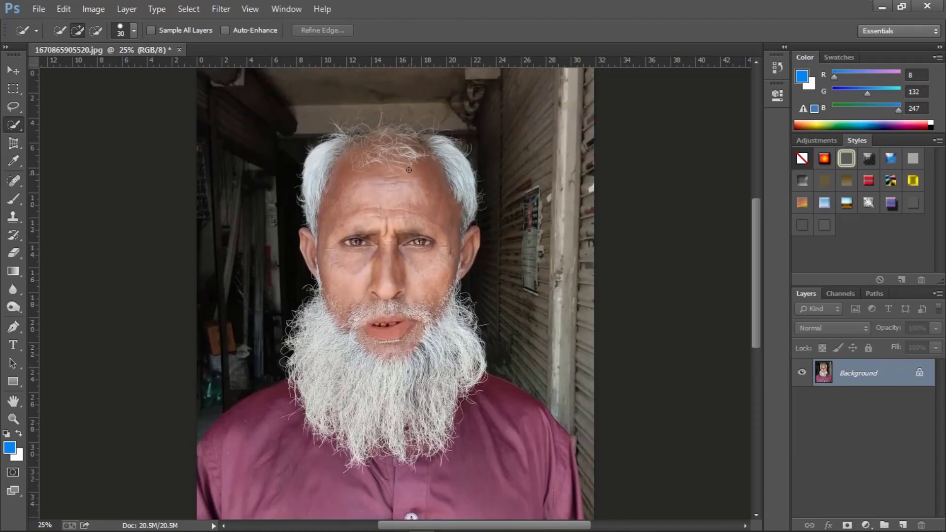
{"action": "mouse_move", "coordinate": [365, 124]}
{"action": "left_mouse_down"}
{"action": "mouse_move", "coordinate": [375, 140]}
{"action": "mouse_move", "coordinate": [446, 148]}
{"action": "mouse_move", "coordinate": [463, 160]}
{"action": "mouse_move", "coordinate": [424, 170]}
{"action": "mouse_move", "coordinate": [316, 165]}
{"action": "mouse_move", "coordinate": [380, 325]}
{"action": "mouse_move", "coordinate": [333, 352]}
{"action": "mouse_move", "coordinate": [315, 389]}
{"action": "mouse_move", "coordinate": [323, 436]}
{"action": "mouse_move", "coordinate": [359, 468]}
{"action": "left_mouse_up"}
{"action": "mouse_move", "coordinate": [446, 484]}
{"action": "left_mouse_down"}
{"action": "mouse_move", "coordinate": [499, 489]}
{"action": "mouse_move", "coordinate": [512, 380]}
{"action": "mouse_move", "coordinate": [365, 343]}
{"action": "left_mouse_up"}
Step: Subtract the excess background above the hairline from the selection
{"action": "scroll", "coordinate": [366, 343], "scroll_direction": "down", "scroll_amount": 2}
{"action": "scroll", "coordinate": [366, 343], "scroll_direction": "up", "scroll_amount": 3}
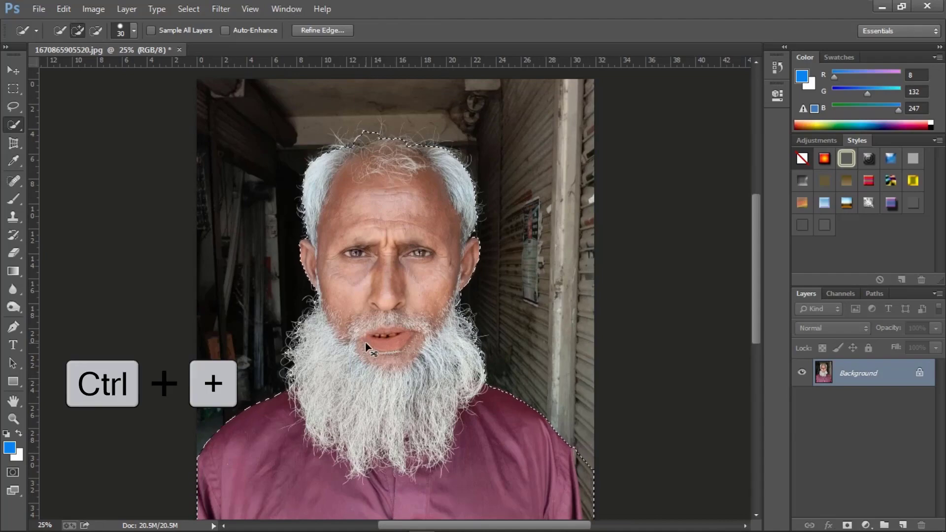
{"action": "key", "text": "ctrl+plus"}
{"action": "key", "text": "ctrl+plus"}
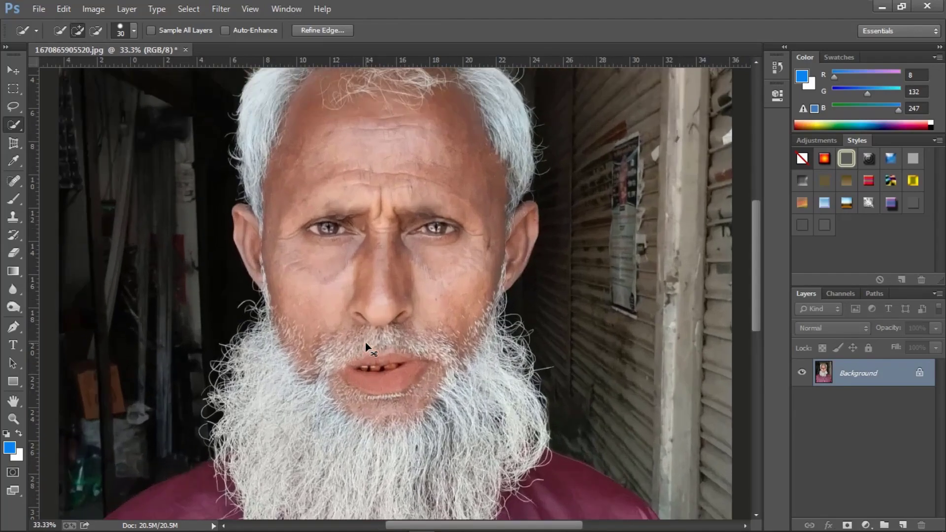
{"action": "scroll", "coordinate": [365, 343], "scroll_direction": "up", "scroll_amount": 8}
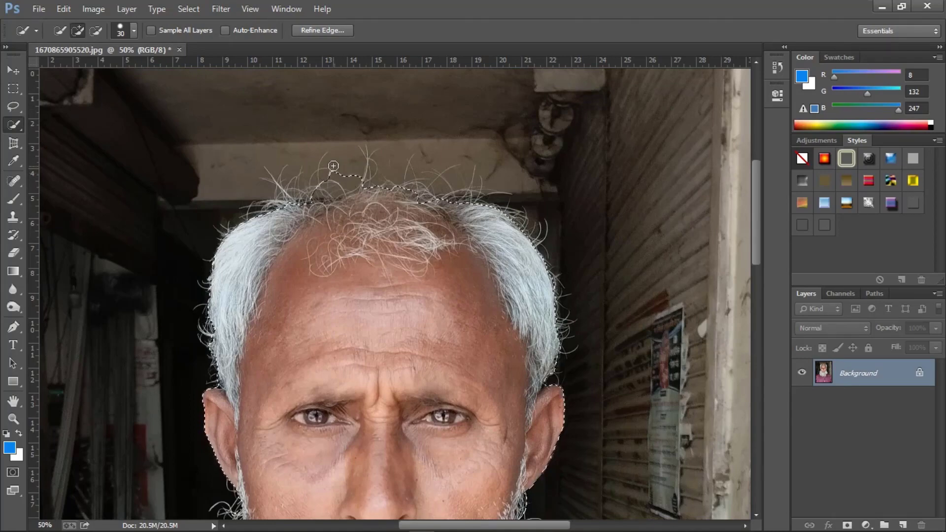
{"action": "key", "text": "alt"}
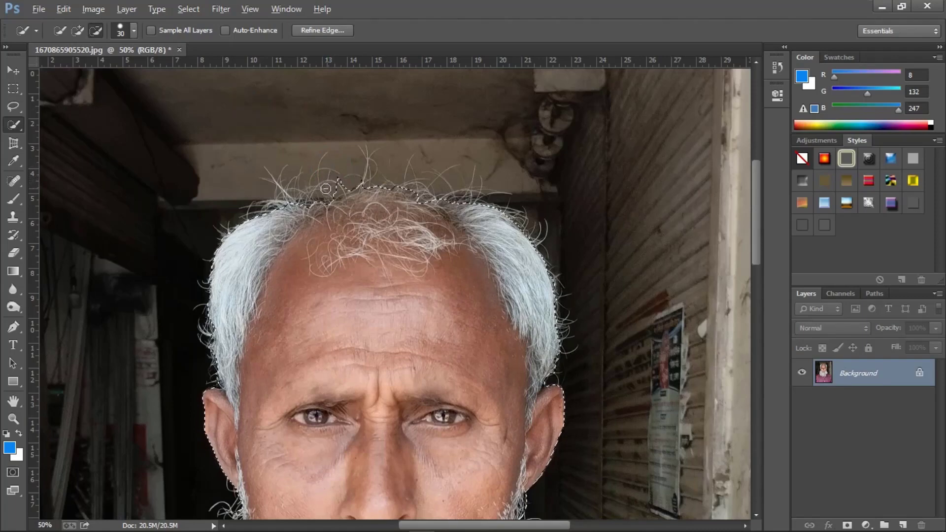
{"action": "left_click", "coordinate": [358, 182], "text": "alt"}
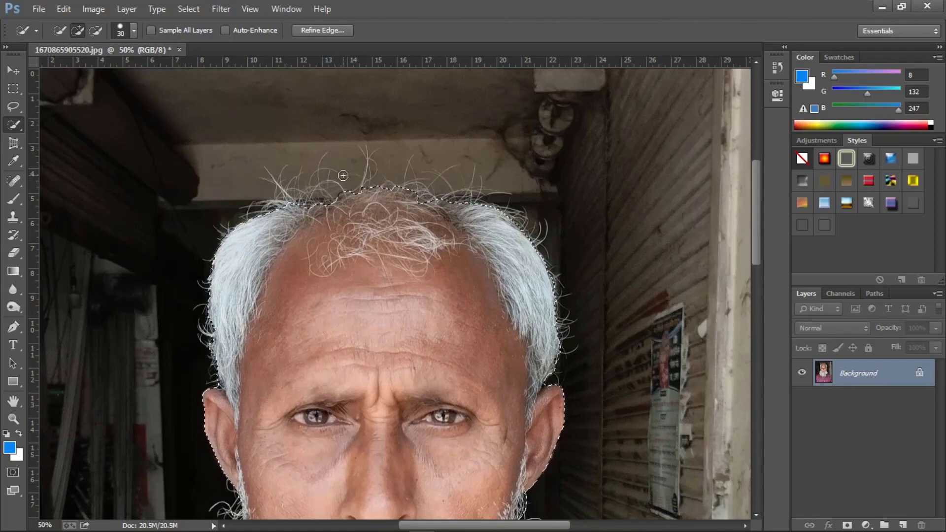
Step: Subtract the strip of shutter background beside the shirt sleeve from the selection
{"action": "scroll", "coordinate": [343, 175], "scroll_direction": "down", "scroll_amount": 10}
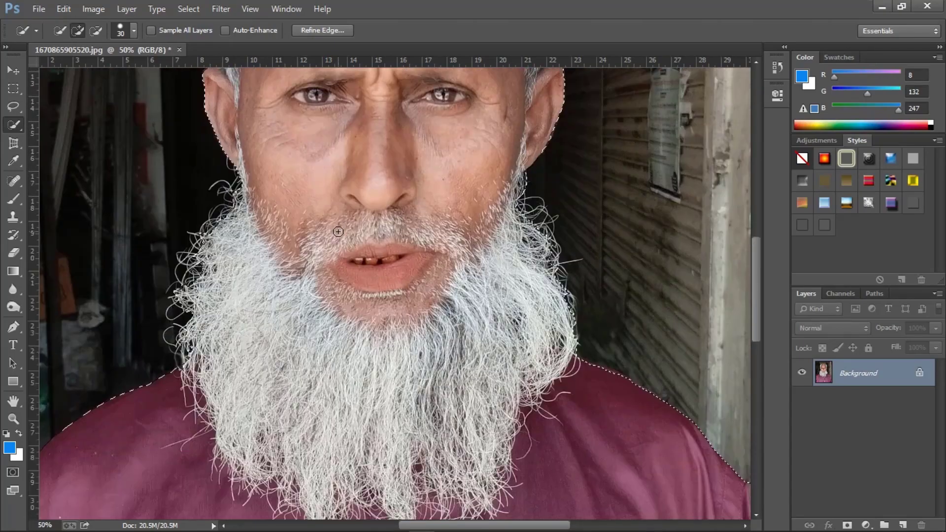
{"action": "scroll", "coordinate": [338, 232], "scroll_direction": "down", "scroll_amount": 2}
{"action": "scroll", "coordinate": [444, 296], "scroll_direction": "right", "scroll_amount": 5}
{"action": "scroll", "coordinate": [528, 351], "scroll_direction": "down", "scroll_amount": 2}
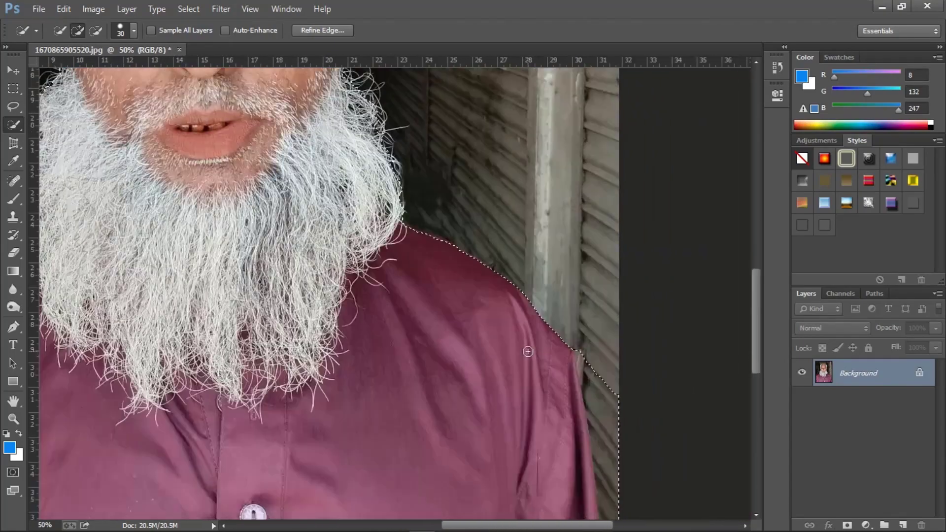
{"action": "scroll", "coordinate": [528, 351], "scroll_direction": "down", "scroll_amount": 6}
{"action": "scroll", "coordinate": [529, 348], "scroll_direction": "up", "scroll_amount": 1}
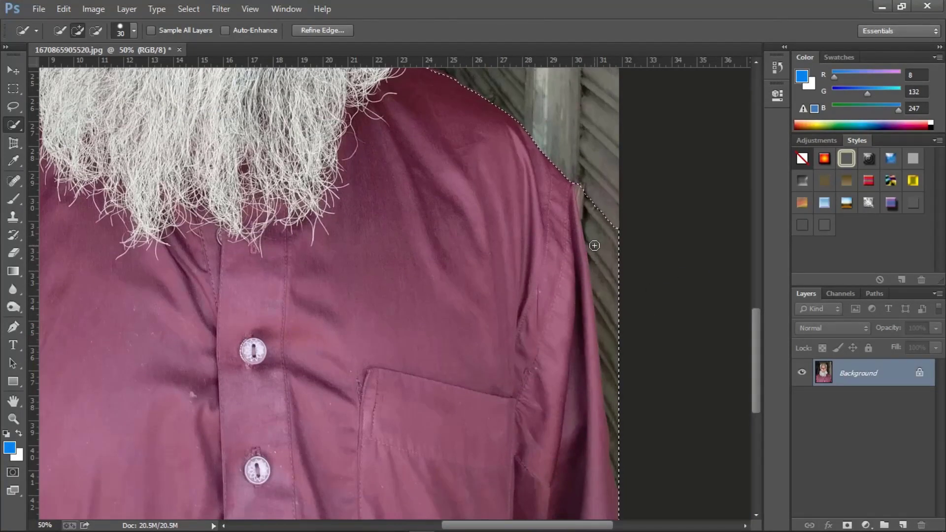
{"action": "key", "text": "alt"}
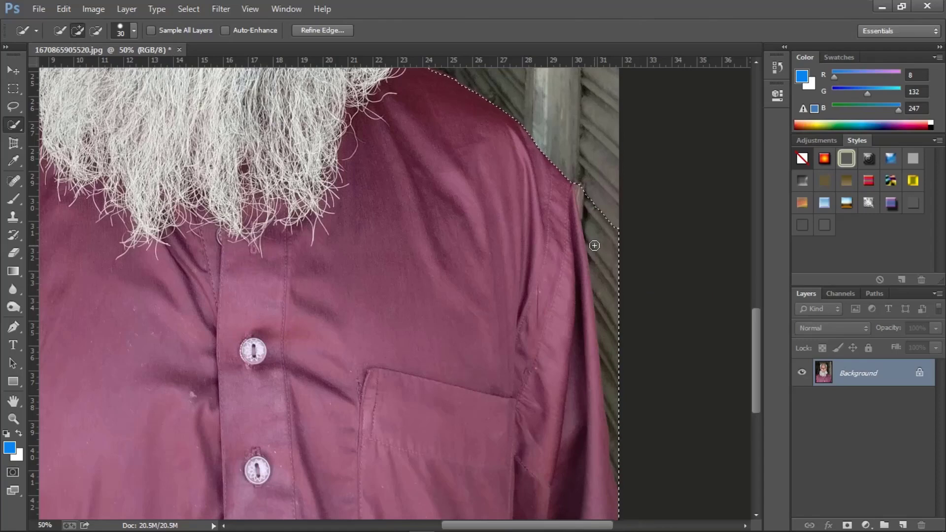
{"action": "key", "text": "alt"}
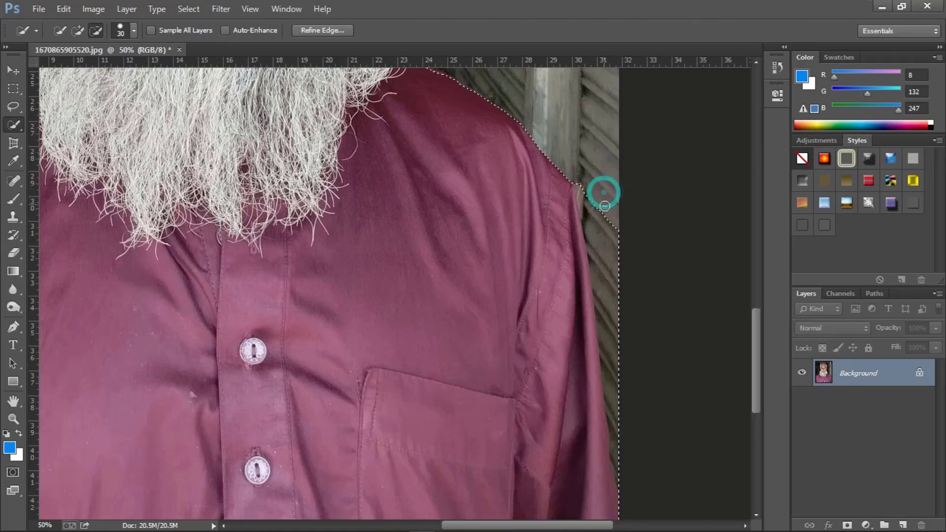
{"action": "left_click_drag", "start_coordinate": [603, 252], "coordinate": [620, 476]}
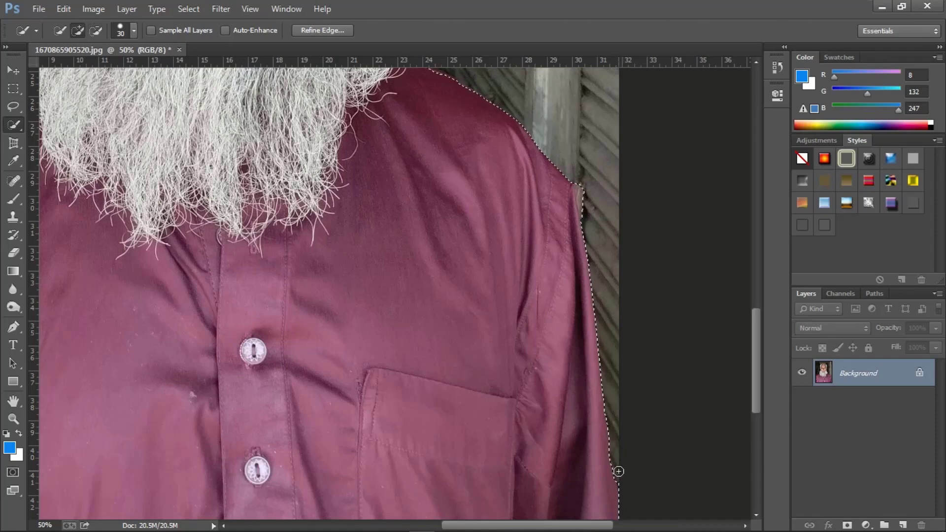
Step: Subtract the small background corner at the shirt's shoulder seam so the selection follows the sleeve edge
{"action": "scroll", "coordinate": [464, 307], "scroll_direction": "up", "scroll_amount": 2}
{"action": "key", "text": "alt"}
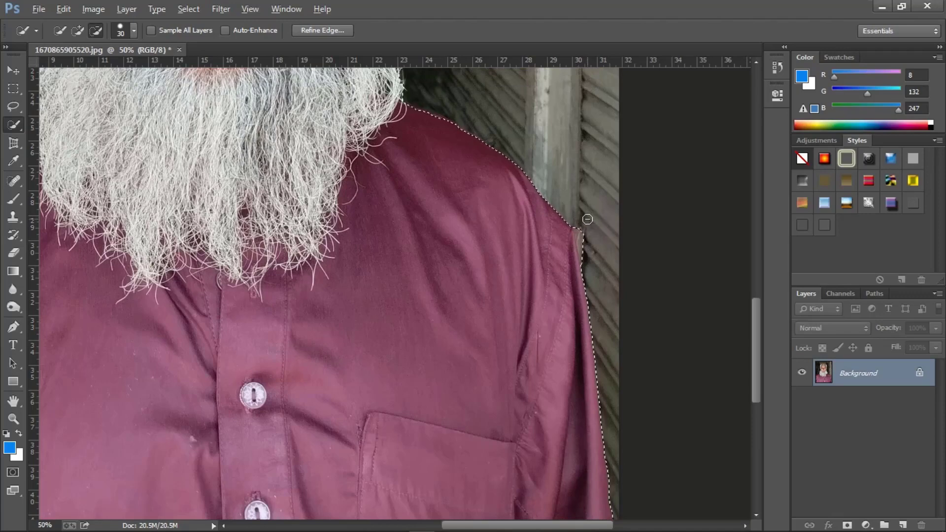
{"action": "left_click", "coordinate": [584, 227]}
{"action": "left_click_drag", "start_coordinate": [584, 227], "coordinate": [581, 258]}
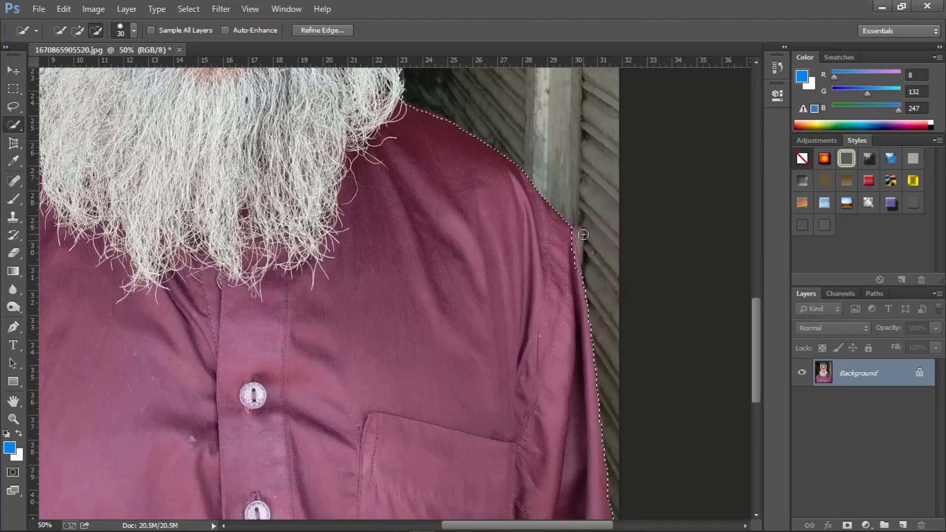
{"action": "scroll", "coordinate": [584, 280], "scroll_direction": "up", "scroll_amount": 5}
{"action": "key", "text": "ctrl+minus"}
{"action": "key", "text": "ctrl+minus"}
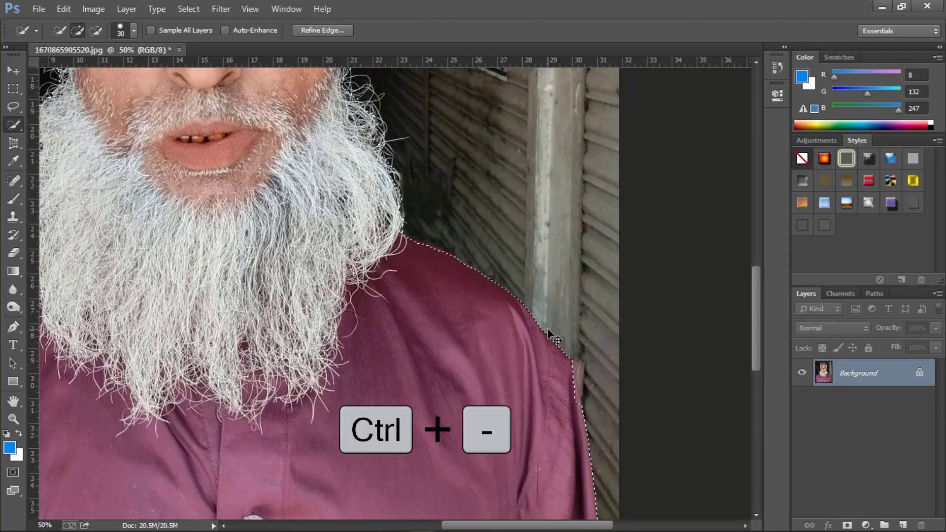
Step: Add a layer mask to the Background layer from the current selection of the man
{"action": "key", "text": "ctrl+minus"}
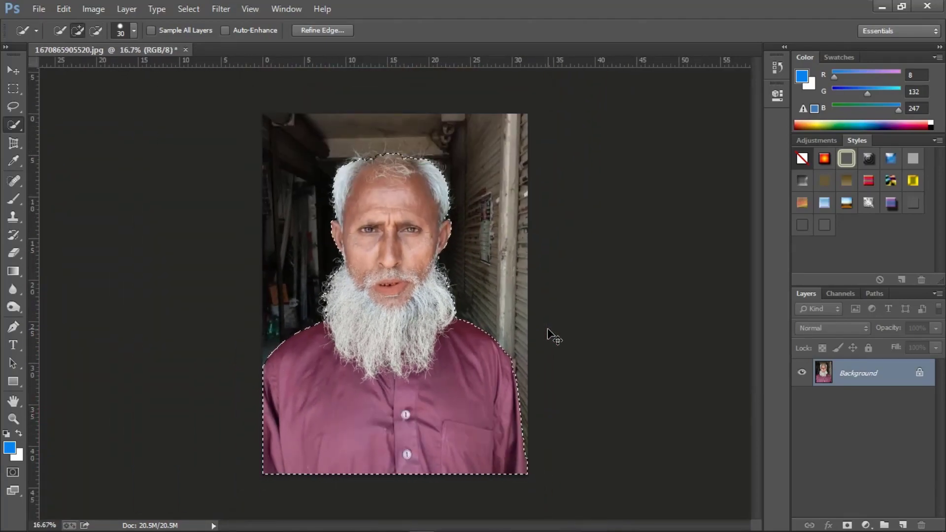
{"action": "key", "text": "ctrl+plus"}
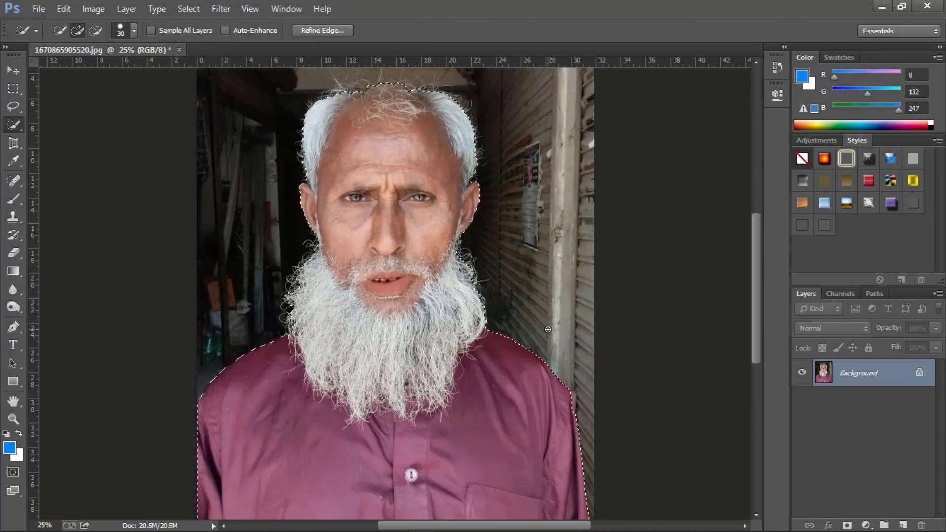
{"action": "scroll", "coordinate": [487, 319], "scroll_direction": "up", "scroll_amount": 2}
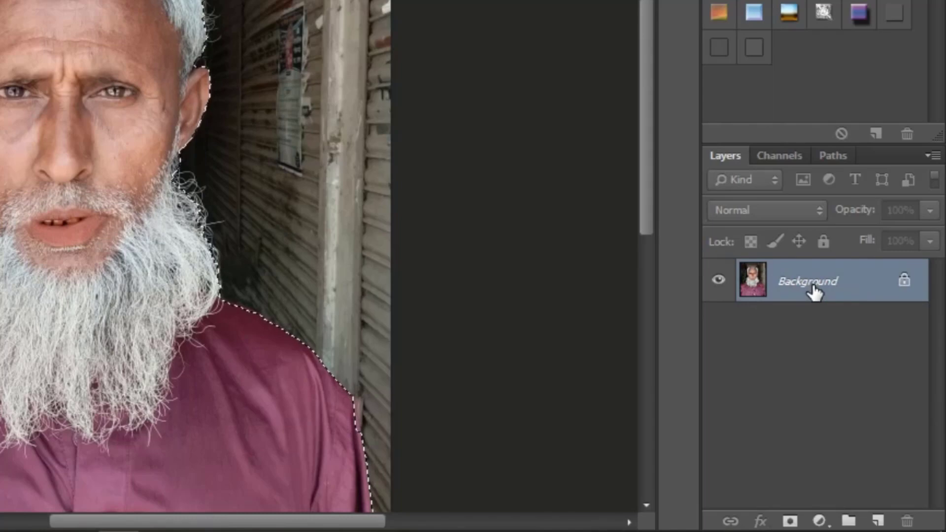
{"action": "left_click", "coordinate": [791, 522]}
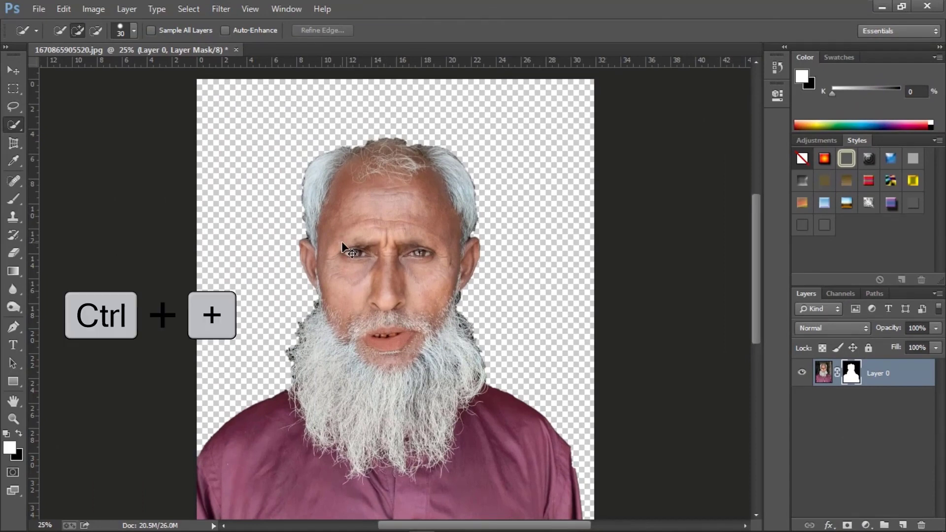
Step: Examine the masked hair and beard edges up close for leftover dark background
{"action": "key", "text": "ctrl+plus"}
{"action": "key", "text": "ctrl+plus"}
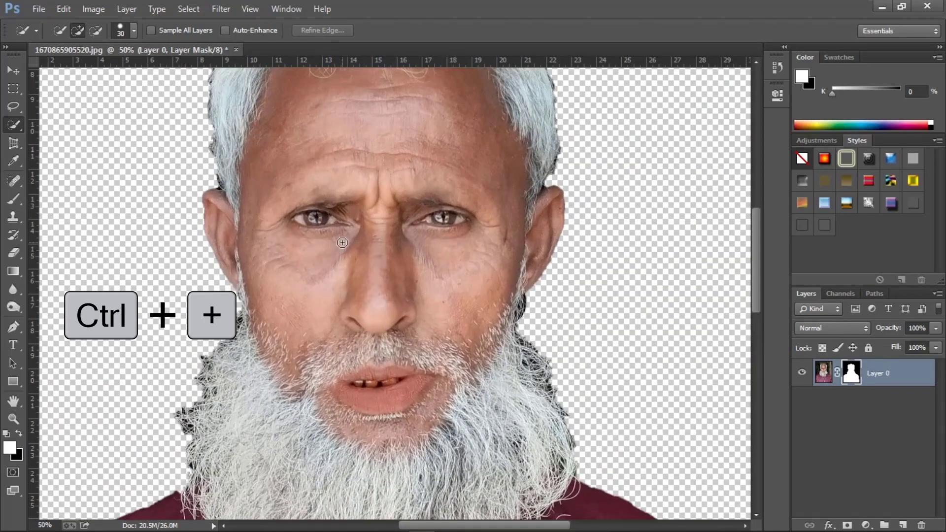
{"action": "scroll", "coordinate": [172, 298], "scroll_direction": "up", "scroll_amount": 5}
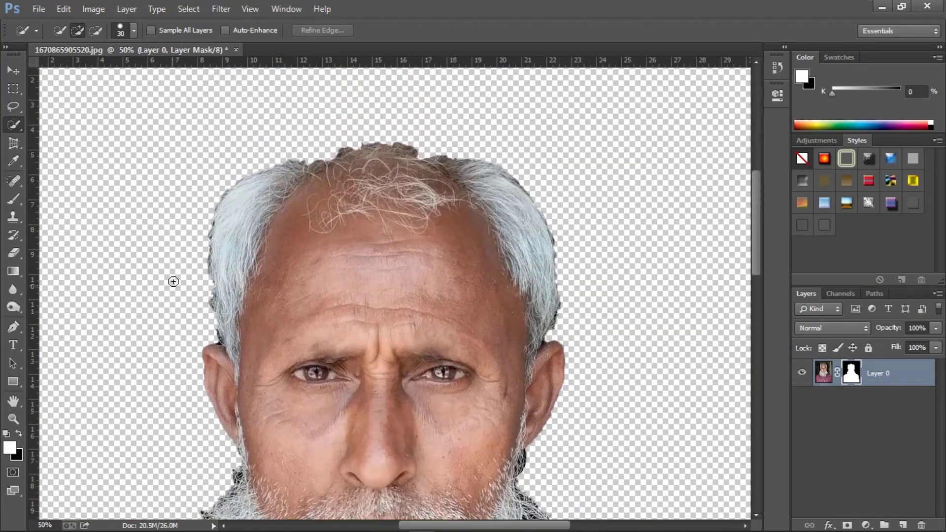
{"action": "scroll", "coordinate": [261, 216], "scroll_direction": "down", "scroll_amount": 9}
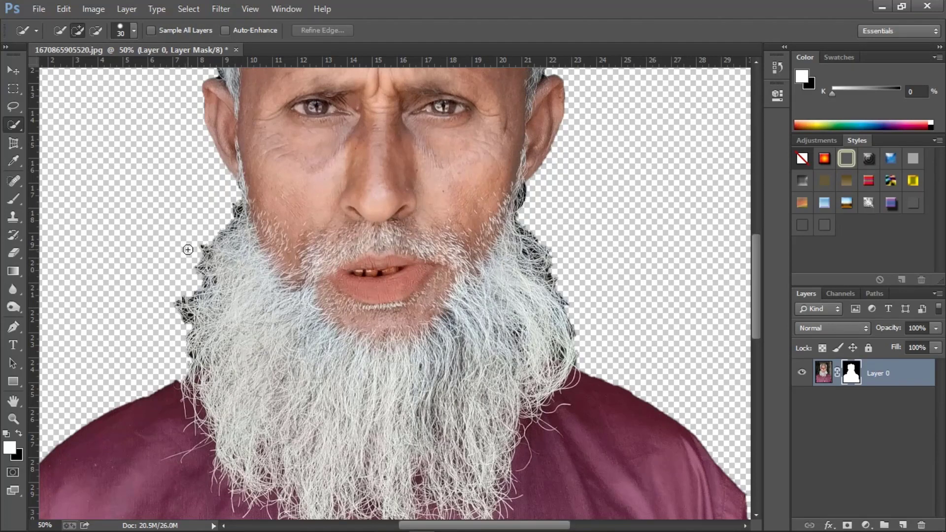
{"action": "scroll", "coordinate": [187, 249], "scroll_direction": "up", "scroll_amount": 5}
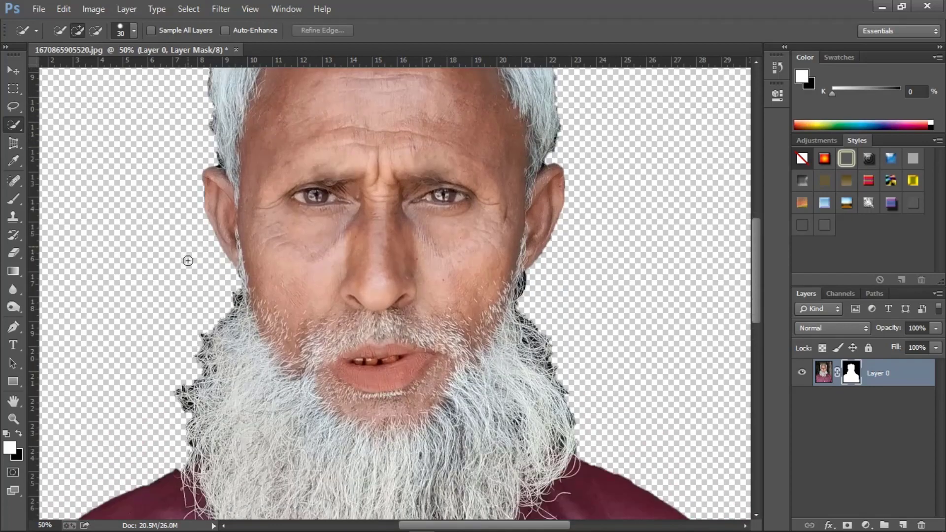
{"action": "scroll", "coordinate": [188, 261], "scroll_direction": "down", "scroll_amount": 3}
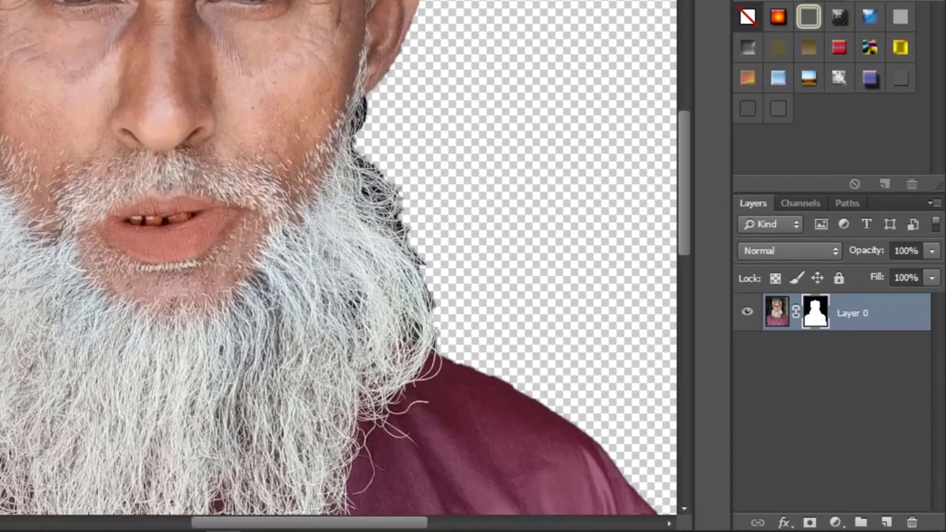
{"action": "scroll", "coordinate": [304, 258], "scroll_direction": "up", "scroll_amount": 6}
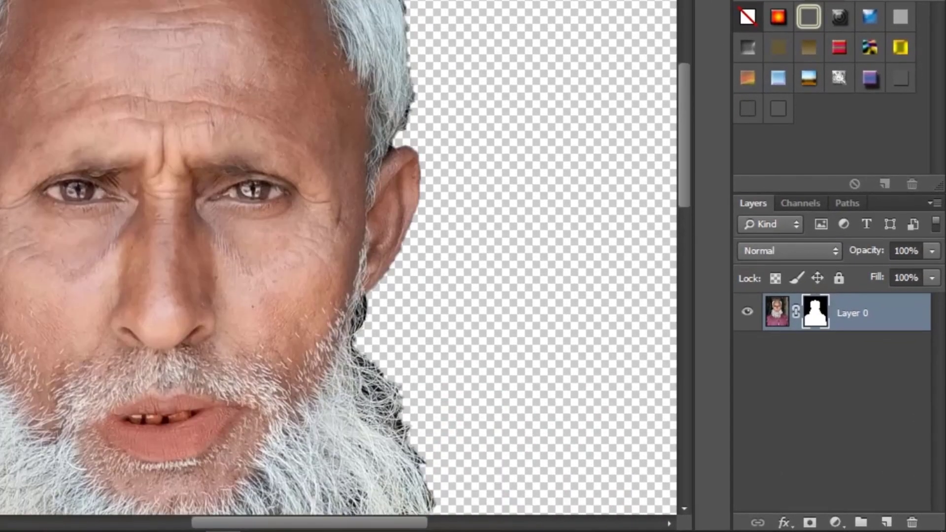
Step: Open Refine Mask for Layer 0's mask and set the Refine Radius tool's brush size to 61
{"action": "right_click", "coordinate": [815, 309]}
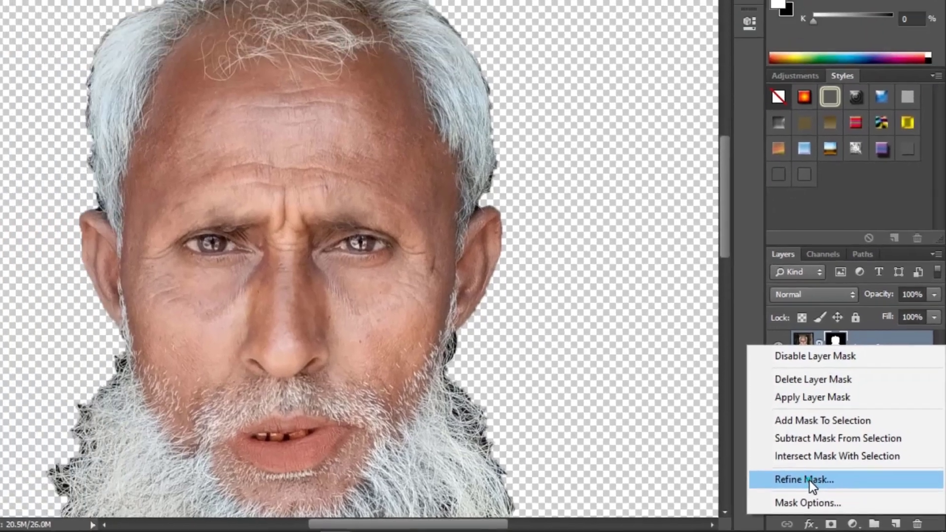
{"action": "left_click", "coordinate": [810, 481]}
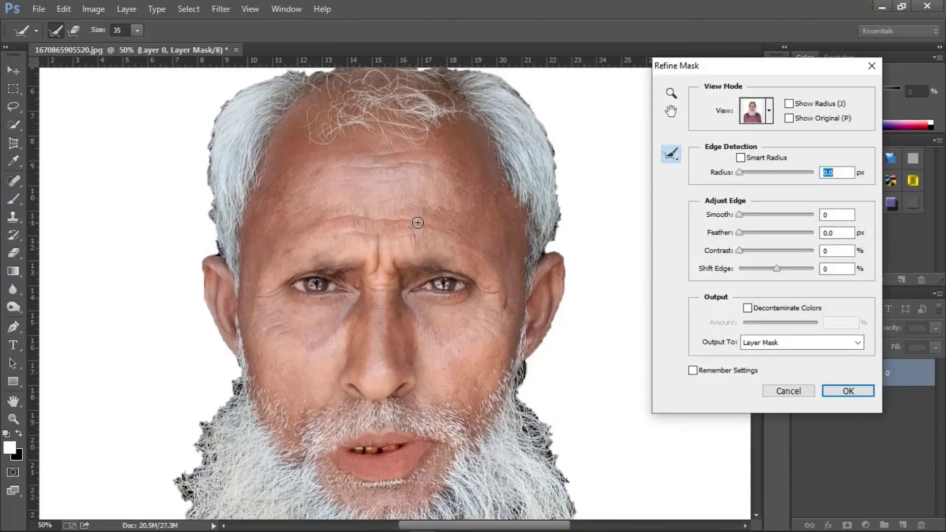
{"action": "left_click", "coordinate": [676, 158]}
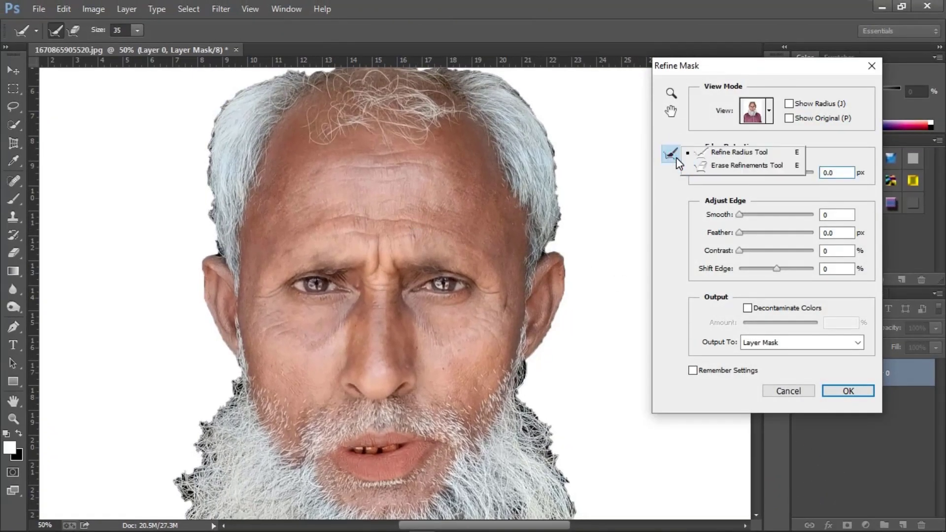
{"action": "left_click", "coordinate": [682, 159]}
{"action": "left_click", "coordinate": [677, 158]}
{"action": "left_click", "coordinate": [717, 152]}
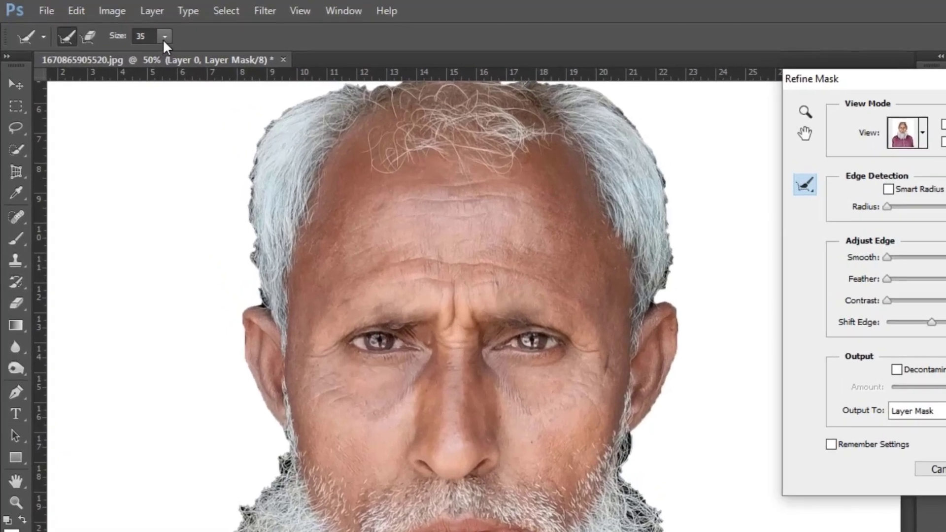
{"action": "left_click", "coordinate": [137, 30]}
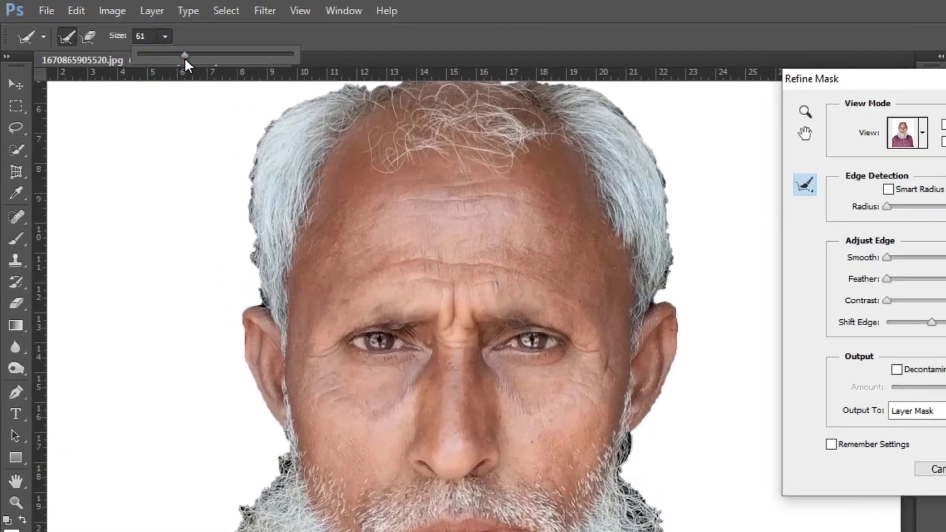
{"action": "left_click", "coordinate": [185, 56]}
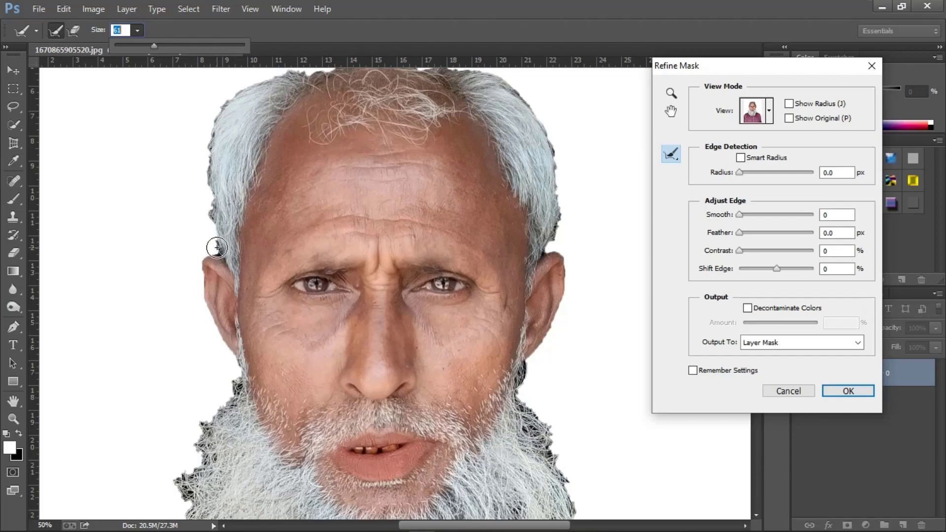
Step: Paint with the Refine Radius tool along the hair edges on both sides and the top of the head
{"action": "mouse_move", "coordinate": [213, 245]}
{"action": "left_mouse_down"}
{"action": "mouse_move", "coordinate": [205, 141]}
{"action": "mouse_move", "coordinate": [237, 93]}
{"action": "mouse_move", "coordinate": [202, 108]}
{"action": "mouse_move", "coordinate": [196, 146]}
{"action": "mouse_move", "coordinate": [205, 218]}
{"action": "left_mouse_up"}
{"action": "scroll", "coordinate": [205, 226], "scroll_direction": "up", "scroll_amount": 3}
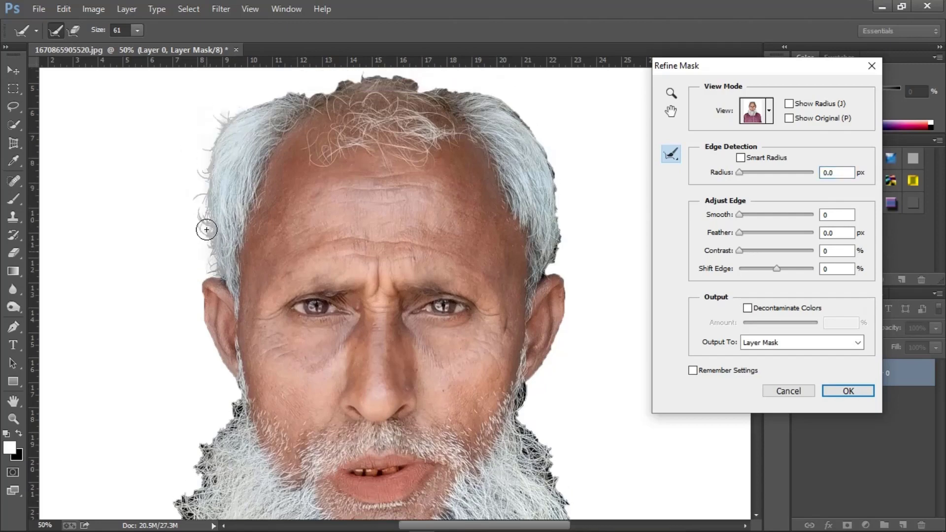
{"action": "scroll", "coordinate": [206, 229], "scroll_direction": "up", "scroll_amount": 1}
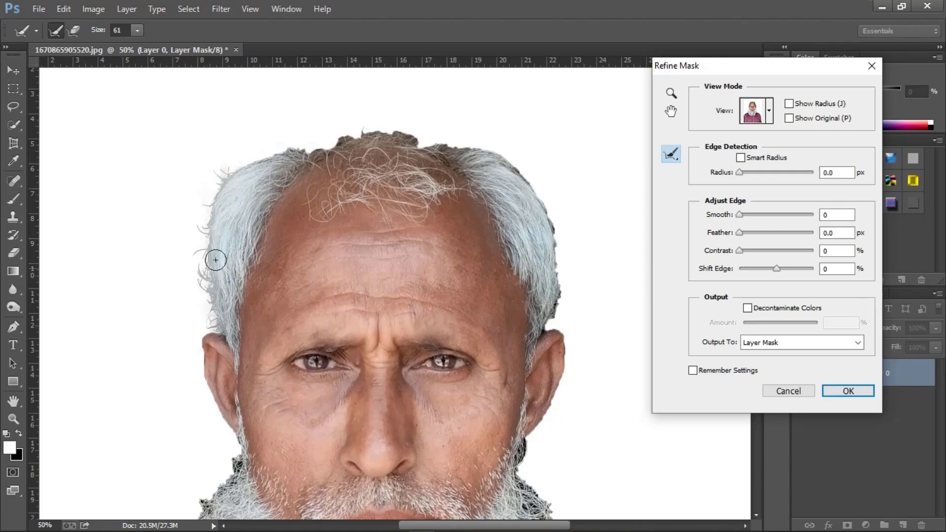
{"action": "mouse_move", "coordinate": [242, 168]}
{"action": "left_mouse_down"}
{"action": "mouse_move", "coordinate": [357, 127]}
{"action": "mouse_move", "coordinate": [326, 123]}
{"action": "mouse_move", "coordinate": [282, 143]}
{"action": "mouse_move", "coordinate": [316, 116]}
{"action": "mouse_move", "coordinate": [329, 116]}
{"action": "mouse_move", "coordinate": [273, 138]}
{"action": "mouse_move", "coordinate": [293, 119]}
{"action": "mouse_move", "coordinate": [246, 145]}
{"action": "mouse_move", "coordinate": [280, 136]}
{"action": "mouse_move", "coordinate": [265, 147]}
{"action": "left_mouse_up"}
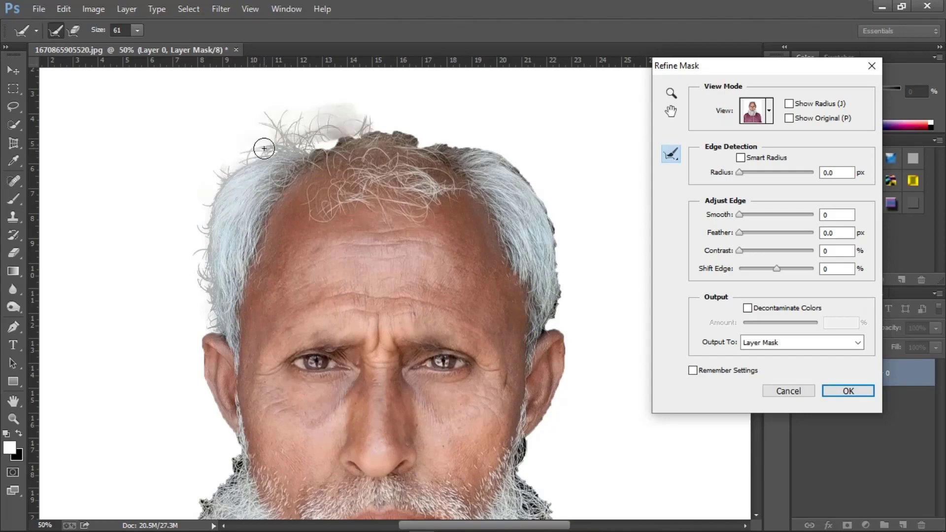
{"action": "mouse_move", "coordinate": [353, 129]}
{"action": "left_mouse_down"}
{"action": "mouse_move", "coordinate": [372, 123]}
{"action": "mouse_move", "coordinate": [437, 140]}
{"action": "mouse_move", "coordinate": [351, 129]}
{"action": "mouse_move", "coordinate": [309, 157]}
{"action": "mouse_move", "coordinate": [383, 121]}
{"action": "mouse_move", "coordinate": [439, 131]}
{"action": "mouse_move", "coordinate": [393, 110]}
{"action": "mouse_move", "coordinate": [355, 113]}
{"action": "mouse_move", "coordinate": [389, 103]}
{"action": "mouse_move", "coordinate": [353, 93]}
{"action": "mouse_move", "coordinate": [439, 136]}
{"action": "mouse_move", "coordinate": [446, 127]}
{"action": "mouse_move", "coordinate": [528, 163]}
{"action": "mouse_move", "coordinate": [509, 158]}
{"action": "mouse_move", "coordinate": [550, 198]}
{"action": "mouse_move", "coordinate": [559, 230]}
{"action": "mouse_move", "coordinate": [544, 328]}
{"action": "mouse_move", "coordinate": [559, 288]}
{"action": "mouse_move", "coordinate": [558, 220]}
{"action": "mouse_move", "coordinate": [514, 145]}
{"action": "mouse_move", "coordinate": [458, 136]}
{"action": "left_mouse_up"}
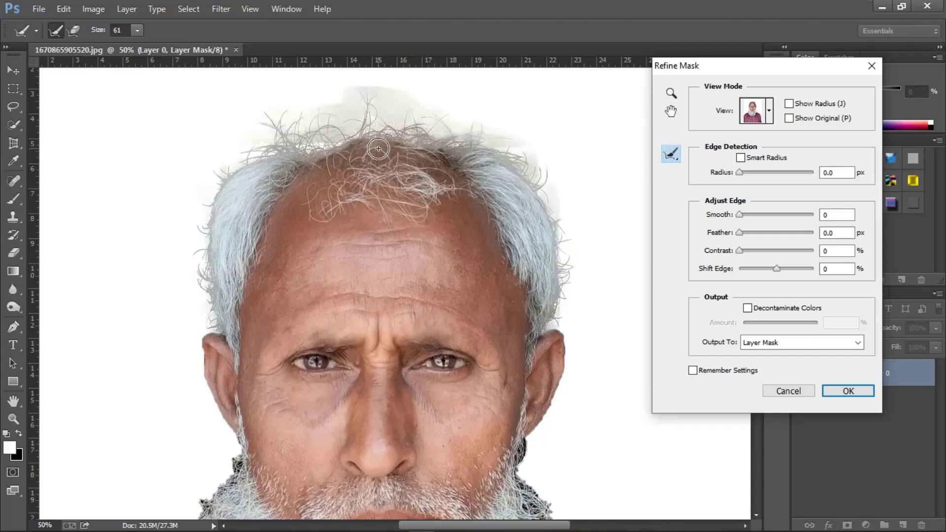
Step: Paint with the Refine Radius tool along both sides of the beard to recover its fine strands
{"action": "scroll", "coordinate": [378, 148], "scroll_direction": "down", "scroll_amount": 10}
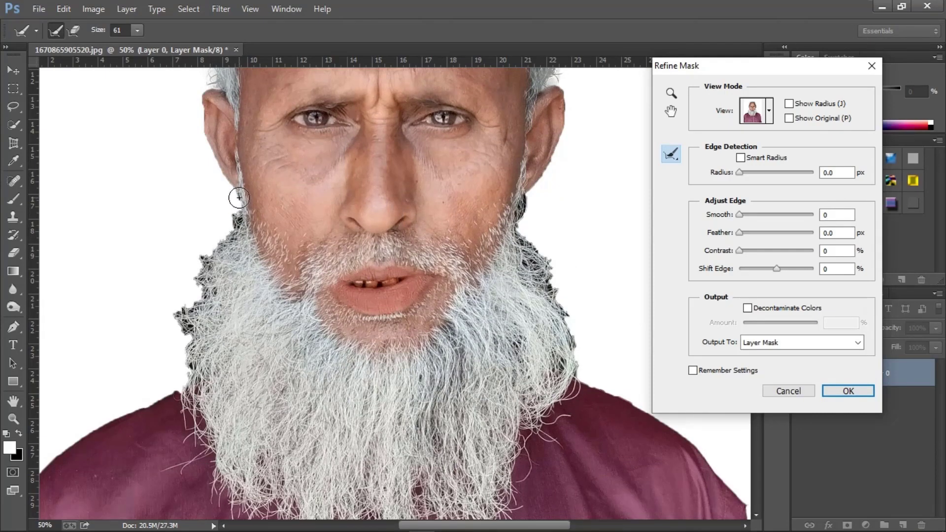
{"action": "left_click_drag", "start_coordinate": [239, 197], "coordinate": [187, 303]}
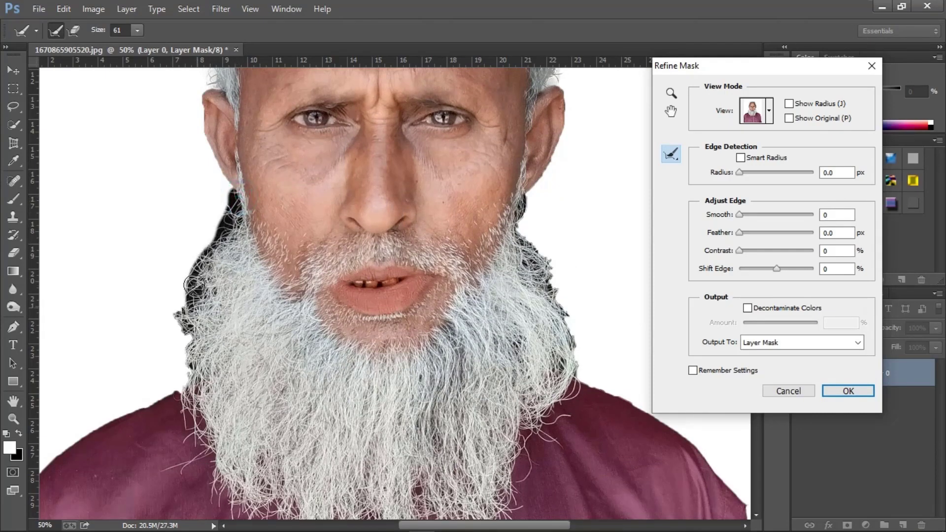
{"action": "mouse_move", "coordinate": [195, 259]}
{"action": "left_mouse_down"}
{"action": "mouse_move", "coordinate": [202, 234]}
{"action": "mouse_move", "coordinate": [184, 283]}
{"action": "mouse_move", "coordinate": [182, 369]}
{"action": "mouse_move", "coordinate": [173, 380]}
{"action": "mouse_move", "coordinate": [163, 281]}
{"action": "mouse_move", "coordinate": [224, 195]}
{"action": "mouse_move", "coordinate": [229, 202]}
{"action": "mouse_move", "coordinate": [197, 246]}
{"action": "left_mouse_up"}
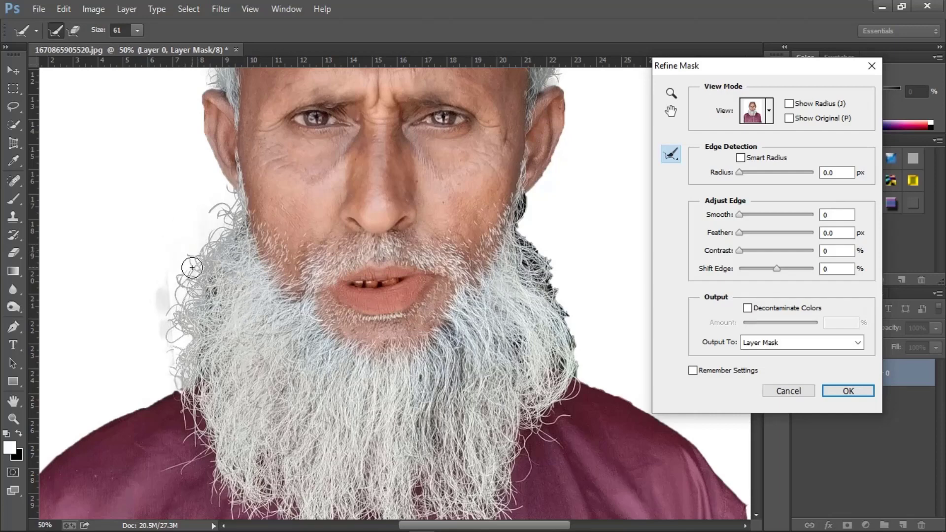
{"action": "left_click_drag", "start_coordinate": [219, 278], "coordinate": [200, 323]}
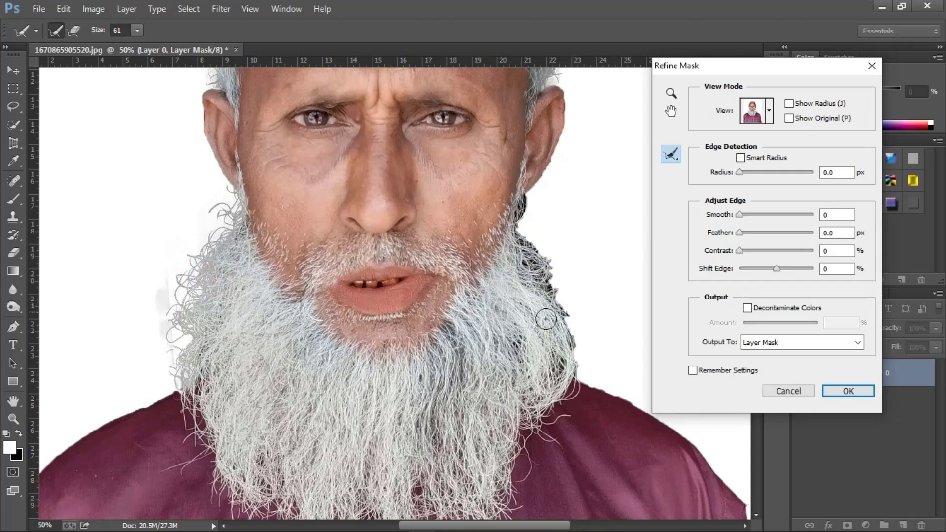
{"action": "mouse_move", "coordinate": [529, 240]}
{"action": "left_mouse_down"}
{"action": "mouse_move", "coordinate": [527, 194]}
{"action": "mouse_move", "coordinate": [561, 227]}
{"action": "mouse_move", "coordinate": [535, 213]}
{"action": "mouse_move", "coordinate": [536, 202]}
{"action": "mouse_move", "coordinate": [514, 227]}
{"action": "mouse_move", "coordinate": [548, 280]}
{"action": "mouse_move", "coordinate": [547, 315]}
{"action": "mouse_move", "coordinate": [575, 317]}
{"action": "mouse_move", "coordinate": [557, 328]}
{"action": "mouse_move", "coordinate": [569, 366]}
{"action": "left_mouse_up"}
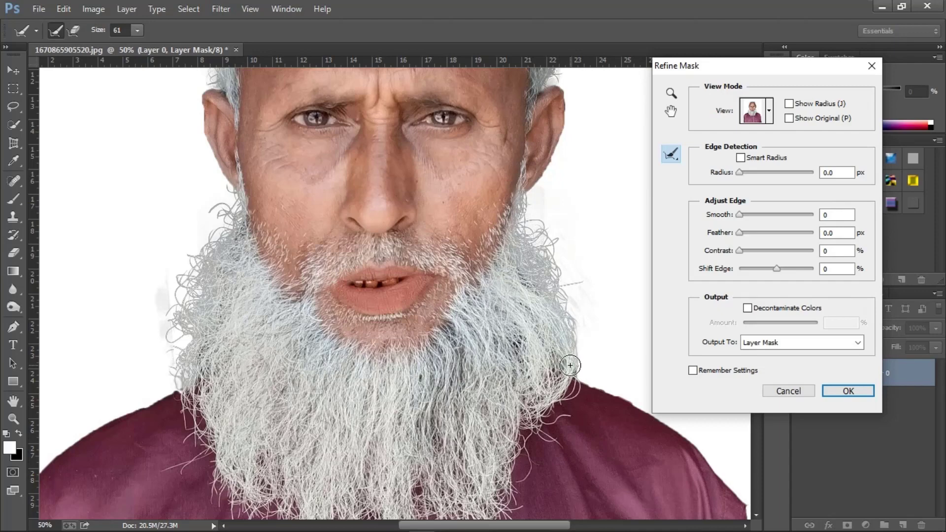
{"action": "mouse_move", "coordinate": [545, 247]}
{"action": "left_mouse_down"}
{"action": "mouse_move", "coordinate": [579, 345]}
{"action": "mouse_move", "coordinate": [577, 277]}
{"action": "mouse_move", "coordinate": [574, 375]}
{"action": "mouse_move", "coordinate": [524, 291]}
{"action": "left_mouse_up"}
Step: Set the mask's Shift Edge to -20% to contract the edge around the hair
{"action": "scroll", "coordinate": [349, 316], "scroll_direction": "up", "scroll_amount": 5}
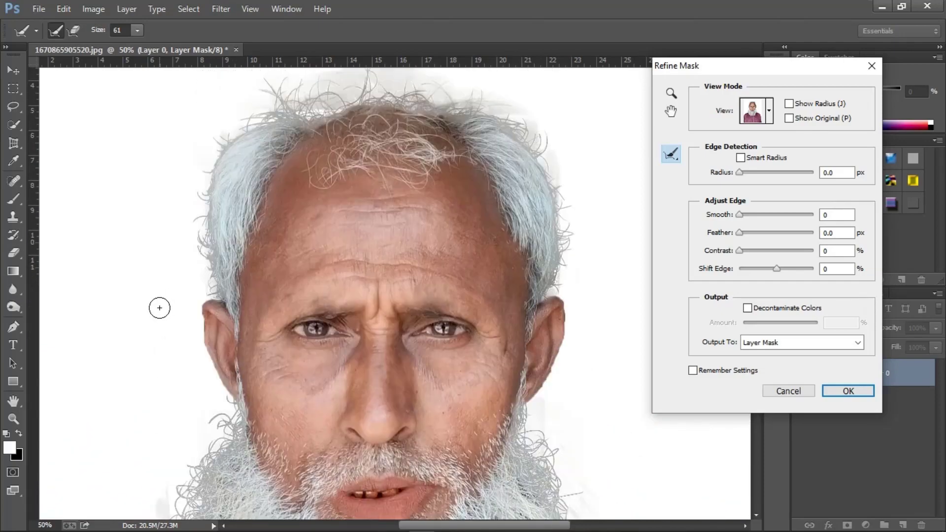
{"action": "scroll", "coordinate": [159, 308], "scroll_direction": "up", "scroll_amount": 2}
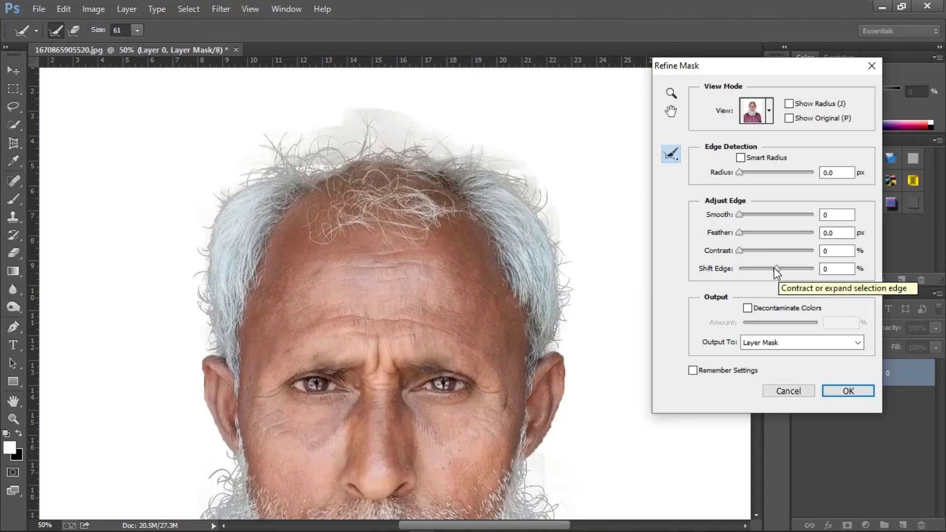
{"action": "left_click_drag", "start_coordinate": [775, 267], "coordinate": [764, 267]}
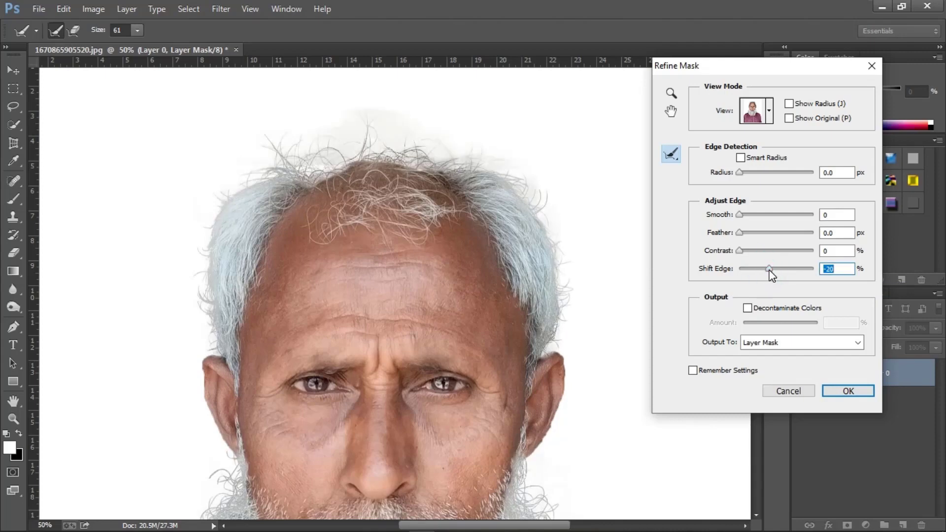
Step: Clean up the background haze above the hair and beside the beard with the Erase Refinements tool, and apply the refined mask
{"action": "left_click", "coordinate": [676, 157]}
{"action": "left_click", "coordinate": [704, 168]}
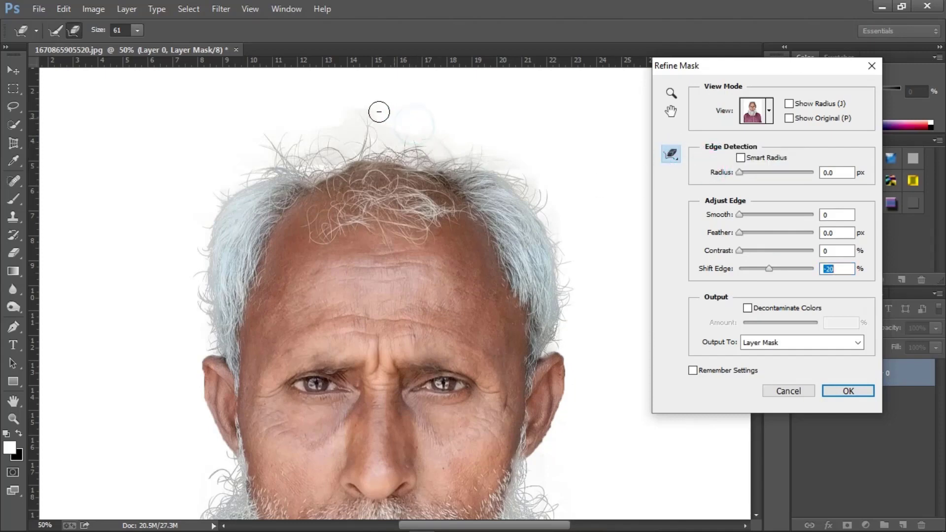
{"action": "left_click_drag", "start_coordinate": [397, 133], "coordinate": [384, 133]}
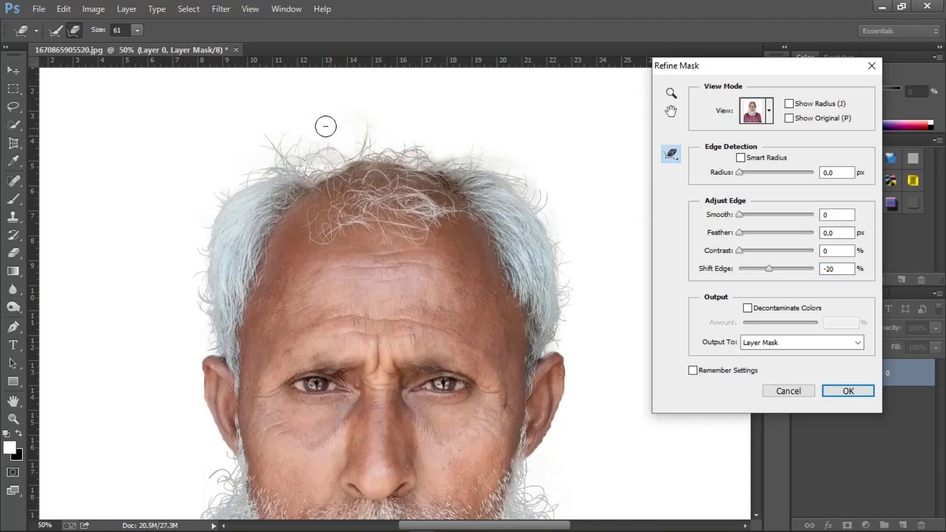
{"action": "scroll", "coordinate": [408, 173], "scroll_direction": "down", "scroll_amount": 4}
{"action": "scroll", "coordinate": [409, 181], "scroll_direction": "down", "scroll_amount": 1}
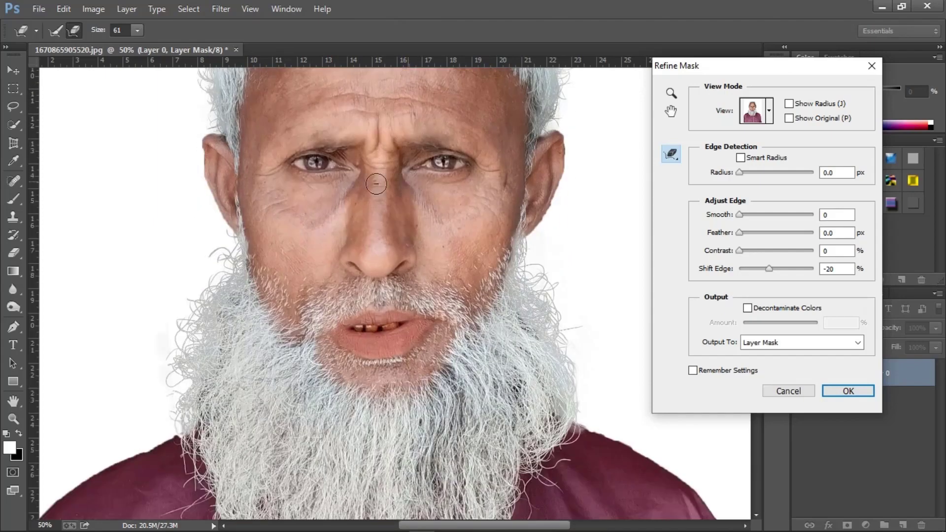
{"action": "left_click", "coordinate": [159, 300]}
{"action": "scroll", "coordinate": [138, 333], "scroll_direction": "up", "scroll_amount": 5}
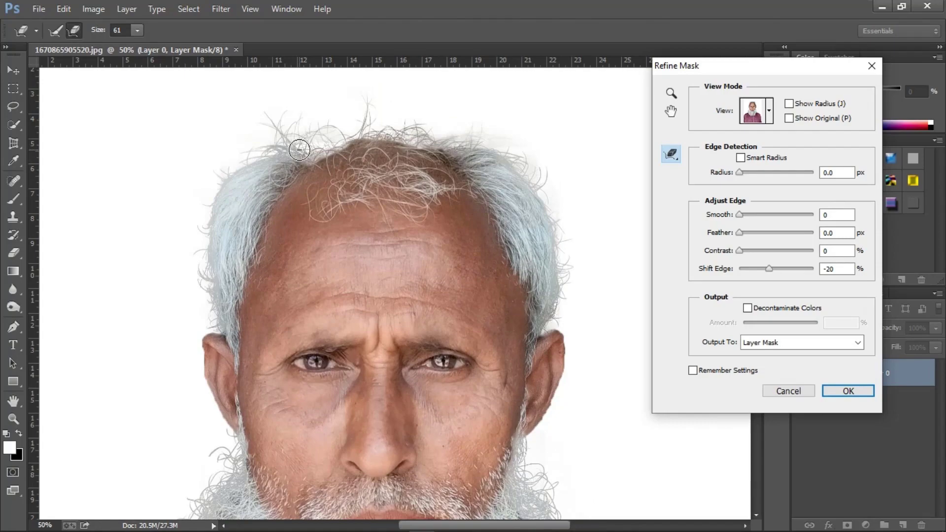
{"action": "scroll", "coordinate": [299, 149], "scroll_direction": "down", "scroll_amount": 4}
{"action": "scroll", "coordinate": [376, 143], "scroll_direction": "up", "scroll_amount": 2}
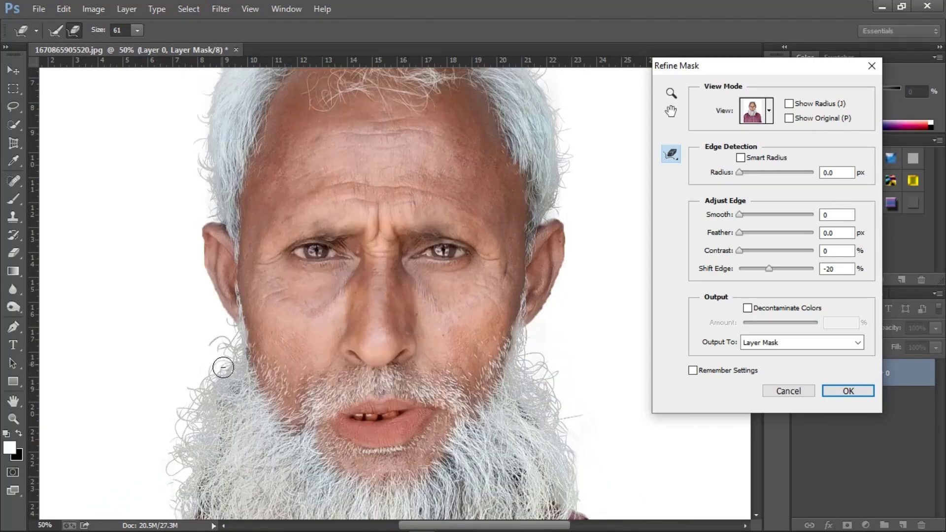
{"action": "left_click", "coordinate": [845, 390]}
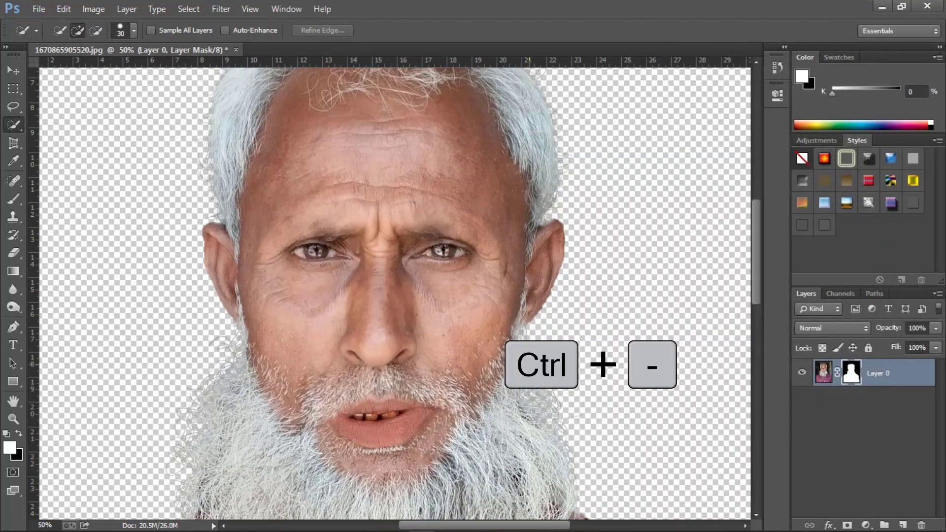
{"action": "key", "text": "ctrl+minus"}
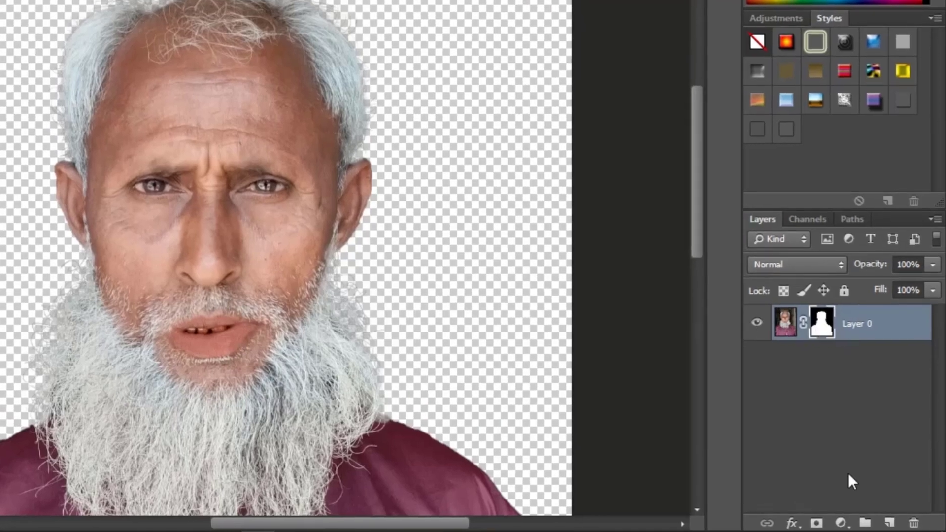
Step: Add a Solid Color fill layer in bright blue #0e89fc and place it below the masked portrait layer
{"action": "left_click", "coordinate": [840, 524]}
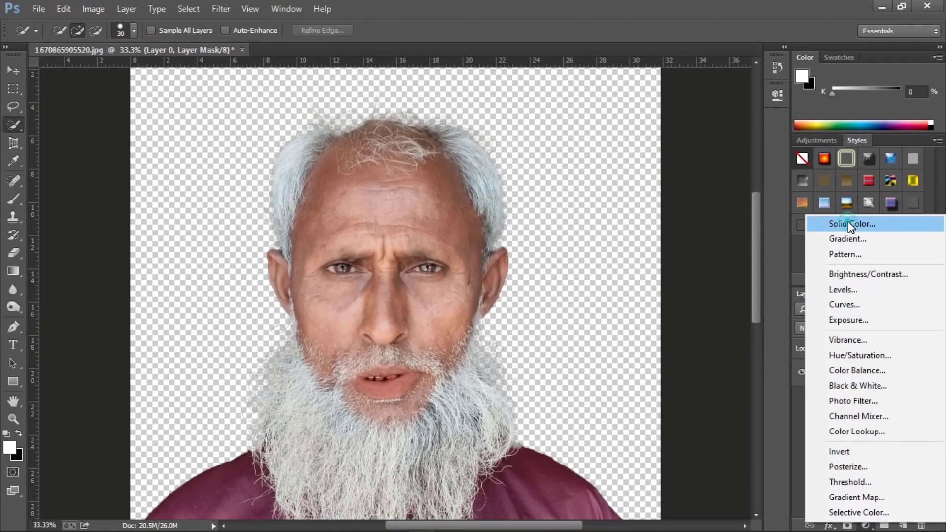
{"action": "left_click", "coordinate": [848, 222]}
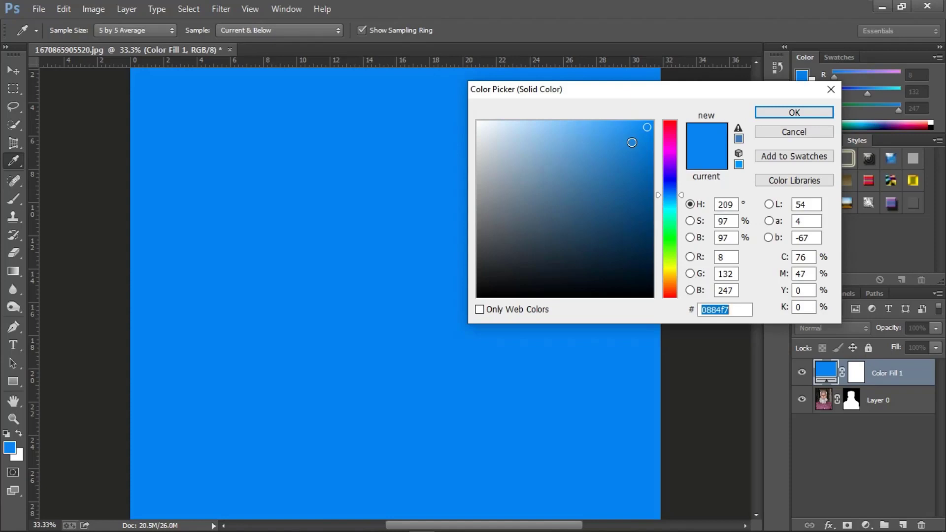
{"action": "mouse_move", "coordinate": [633, 141]}
{"action": "left_mouse_down"}
{"action": "mouse_move", "coordinate": [628, 120]}
{"action": "mouse_move", "coordinate": [643, 123]}
{"action": "left_mouse_up"}
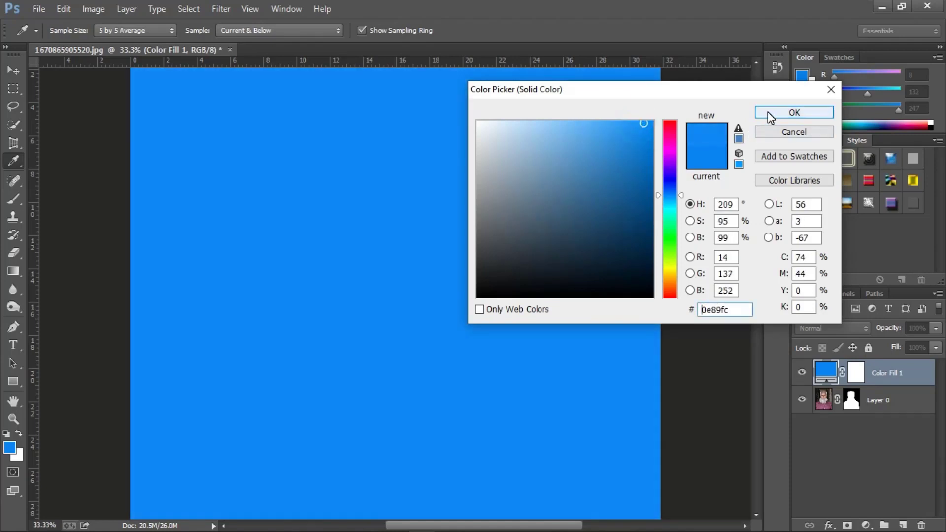
{"action": "left_click", "coordinate": [771, 117]}
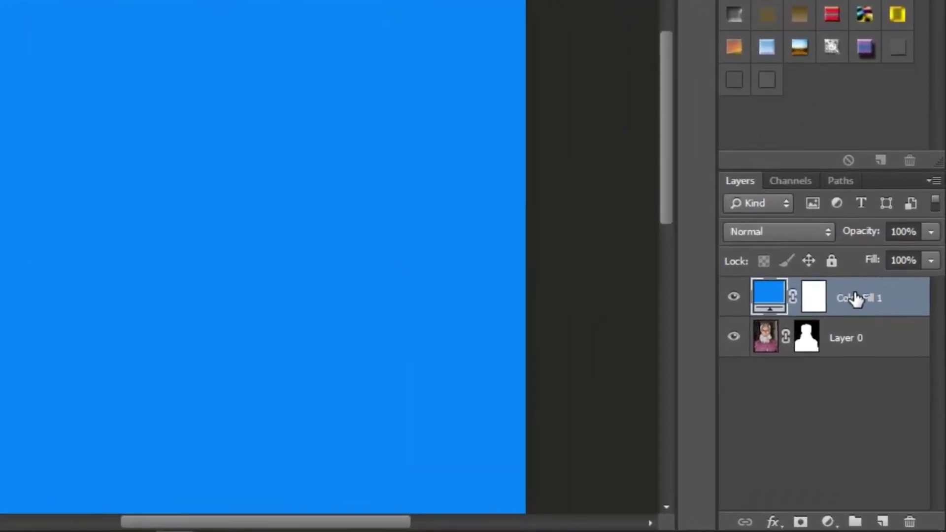
{"action": "left_click_drag", "start_coordinate": [856, 298], "coordinate": [854, 395]}
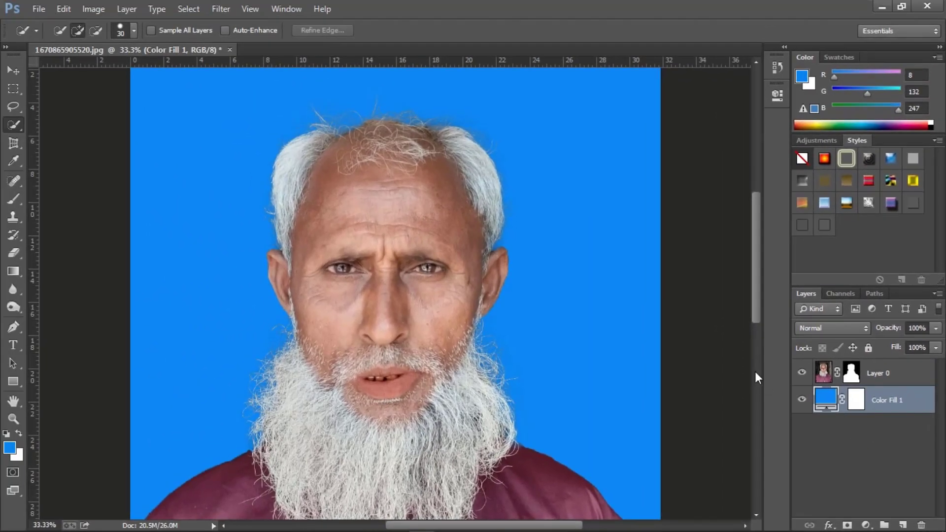
Step: Examine the cutout edges of the hair and beard up close against the blue background, and check the overall portrait
{"action": "key", "text": "ctrl+plus"}
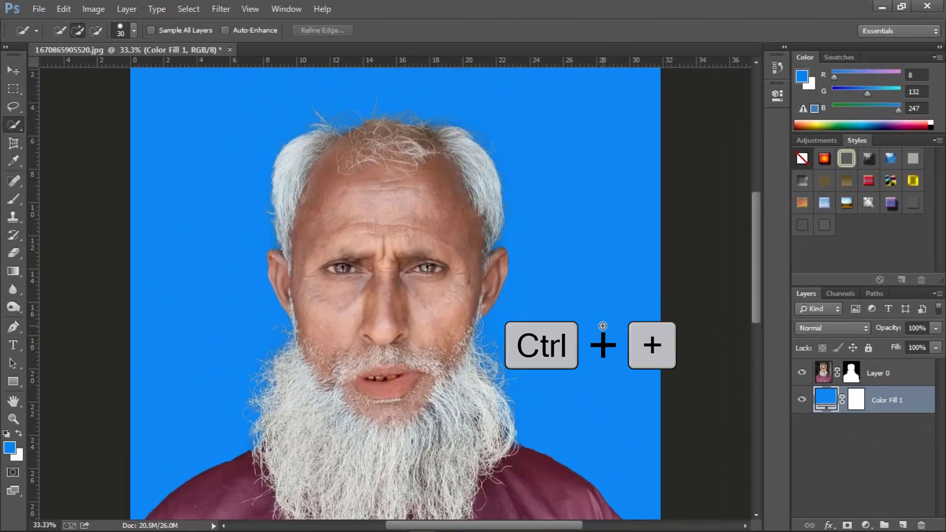
{"action": "key", "text": "ctrl+plus"}
{"action": "key", "text": "ctrl+plus"}
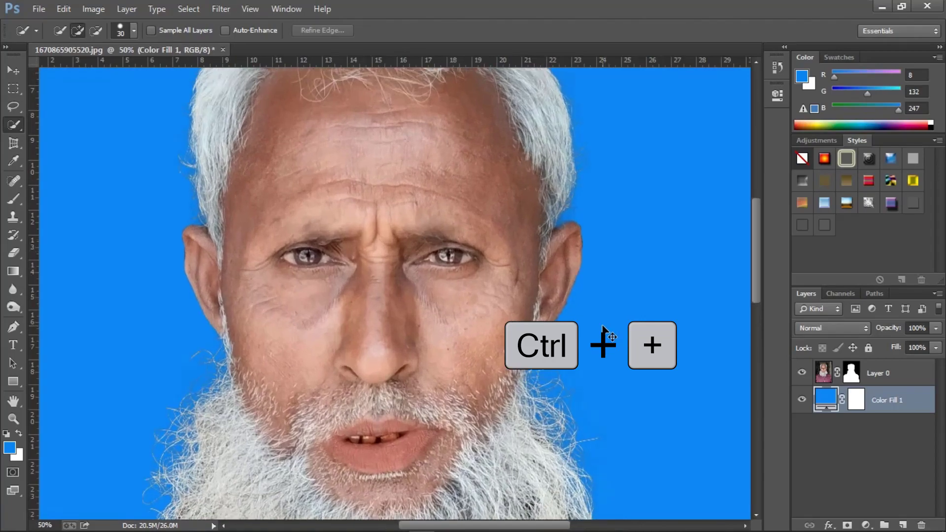
{"action": "scroll", "coordinate": [602, 326], "scroll_direction": "up", "scroll_amount": 3}
{"action": "scroll", "coordinate": [602, 326], "scroll_direction": "up", "scroll_amount": 2}
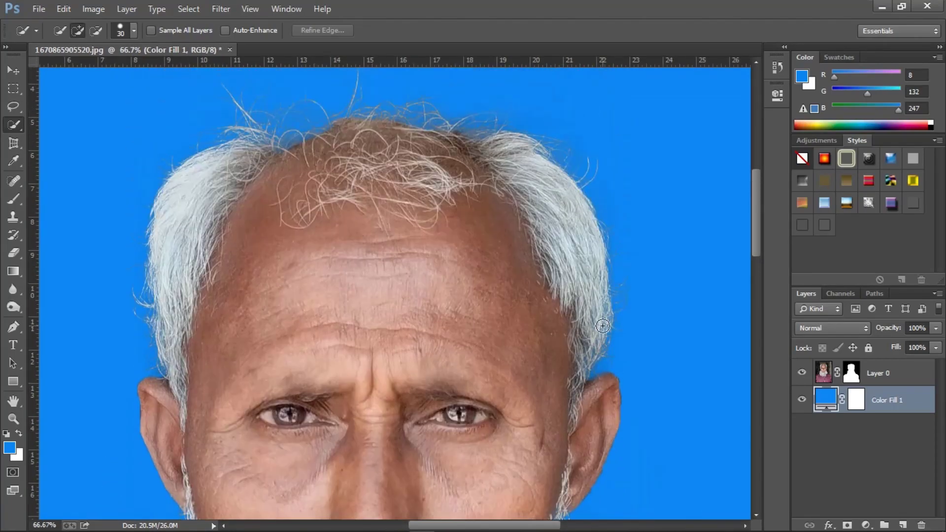
{"action": "scroll", "coordinate": [387, 237], "scroll_direction": "up", "scroll_amount": 1}
{"action": "scroll", "coordinate": [387, 242], "scroll_direction": "down", "scroll_amount": 2}
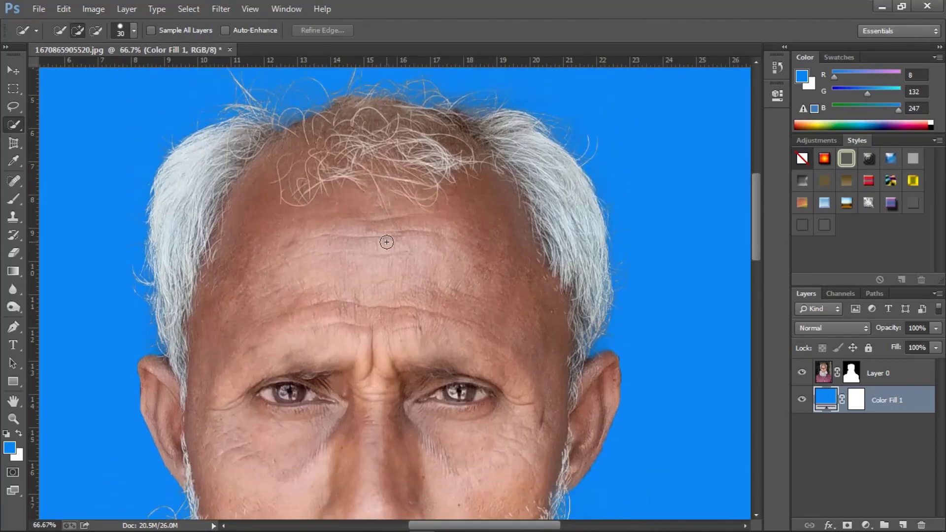
{"action": "scroll", "coordinate": [387, 242], "scroll_direction": "down", "scroll_amount": 12}
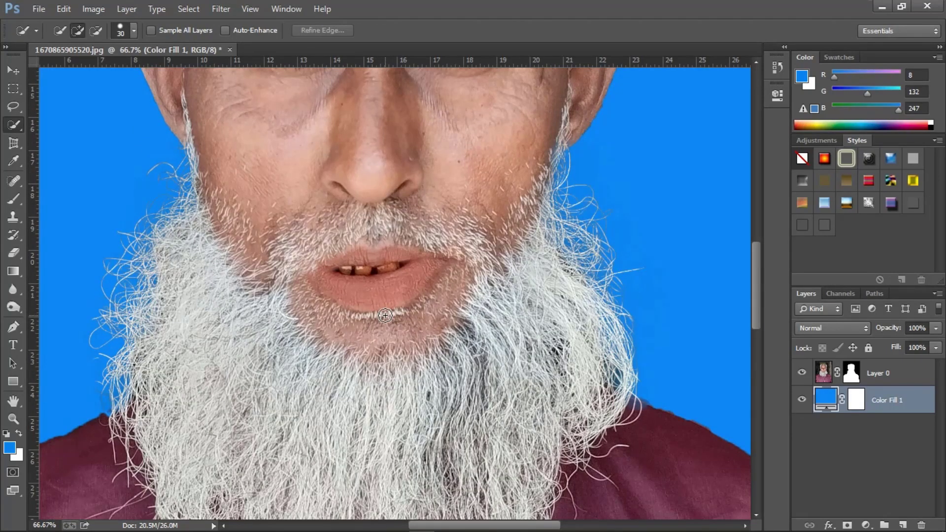
{"action": "scroll", "coordinate": [385, 317], "scroll_direction": "down", "scroll_amount": 2}
{"action": "key", "text": "ctrl+minus"}
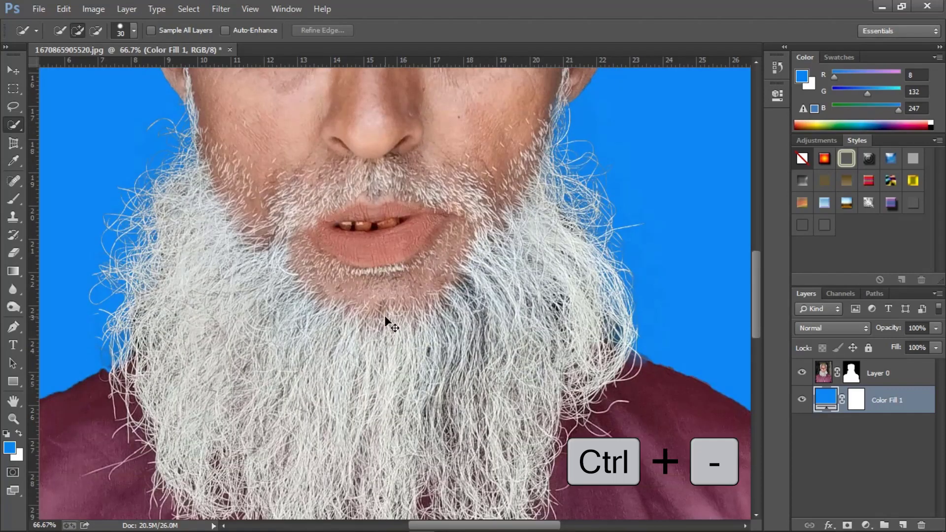
{"action": "key", "text": "ctrl+minus"}
{"action": "key", "text": "ctrl+minus"}
{"action": "key", "text": "ctrl+plus"}
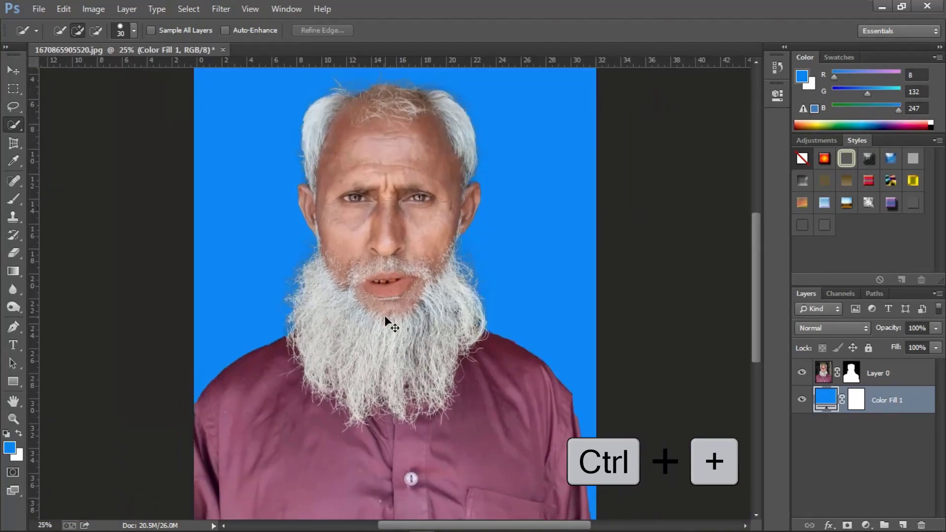
{"action": "scroll", "coordinate": [385, 317], "scroll_direction": "up", "scroll_amount": 5}
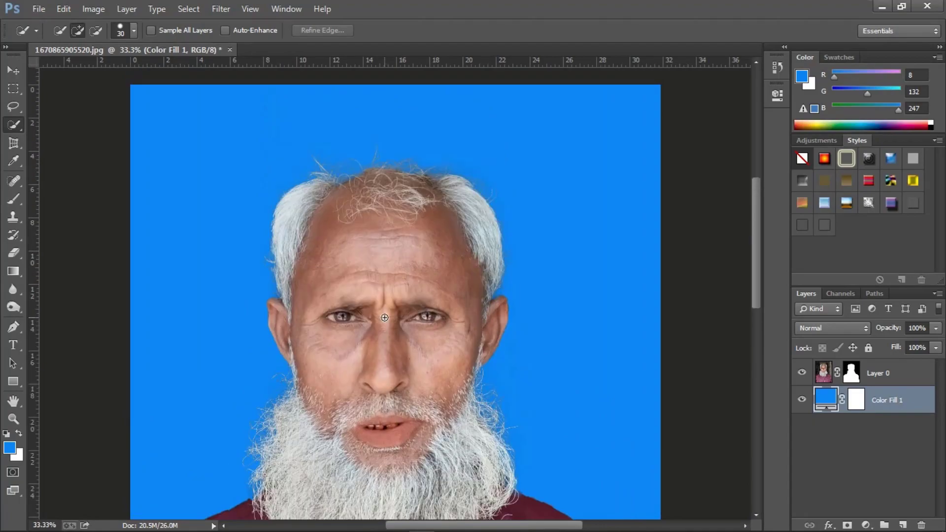